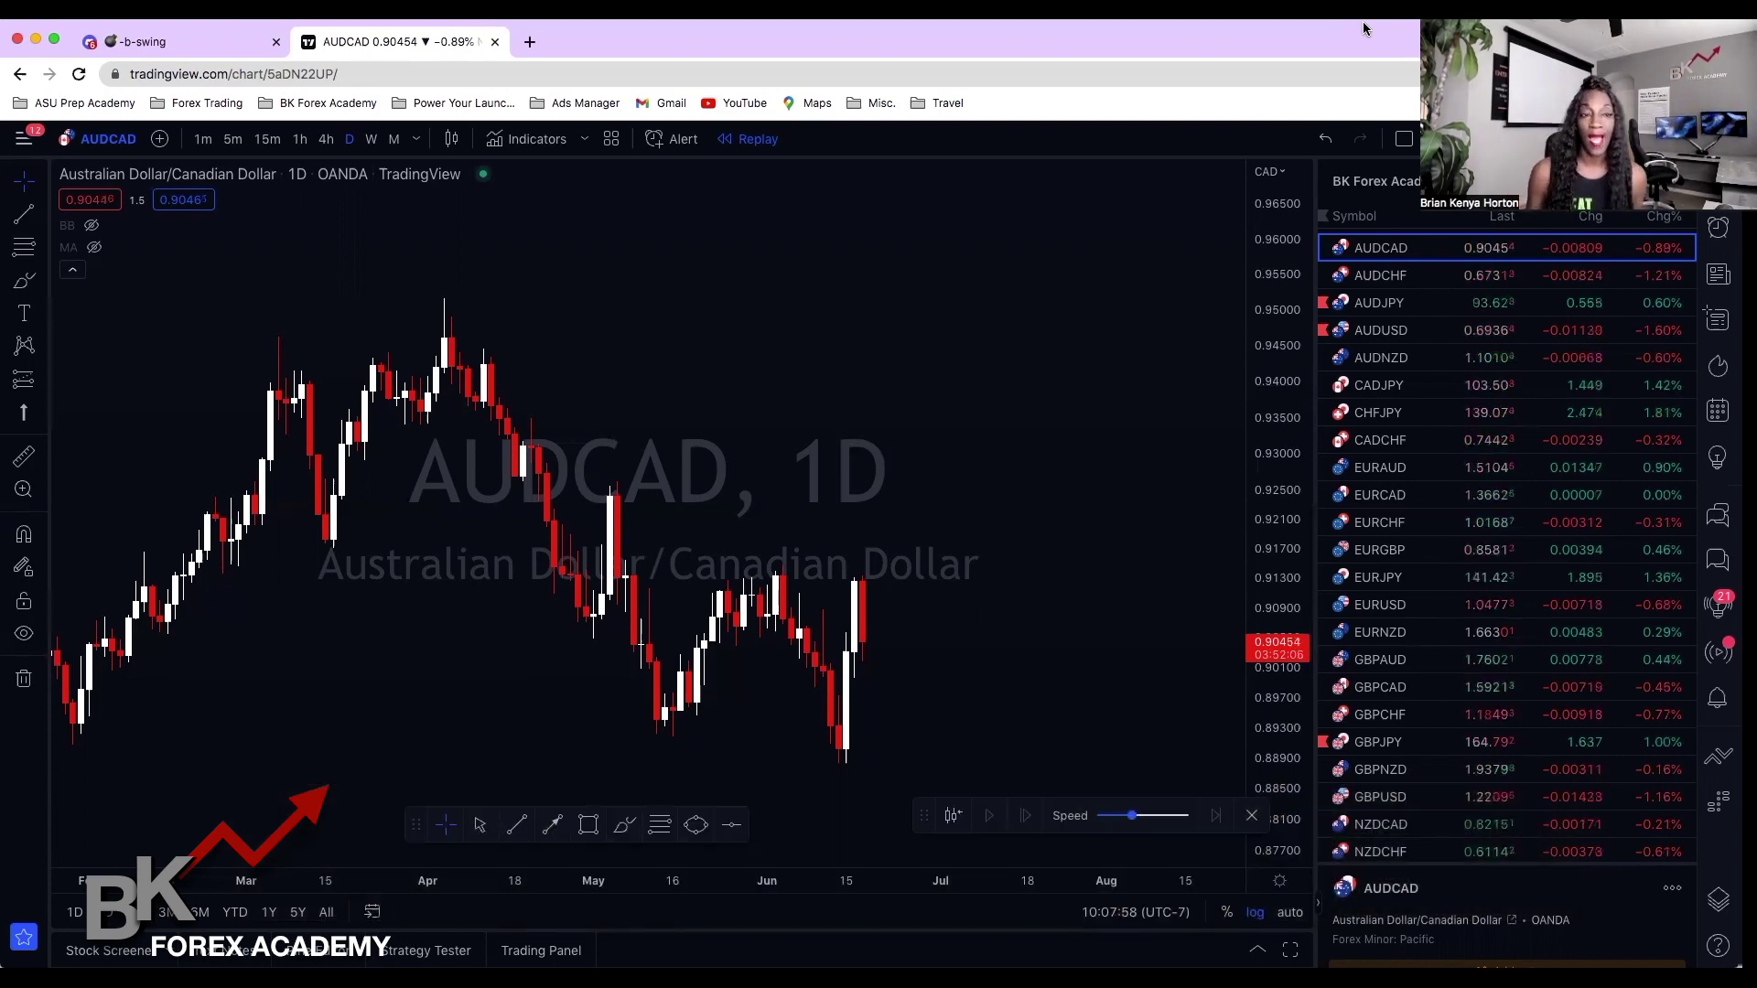
Open the NZDCAD chart from the watchlist on the daily timeframe
{"action": "scroll", "coordinate": [1487, 783], "scroll_direction": "down", "scroll_amount": 3}
{"action": "left_click", "coordinate": [1412, 693]}
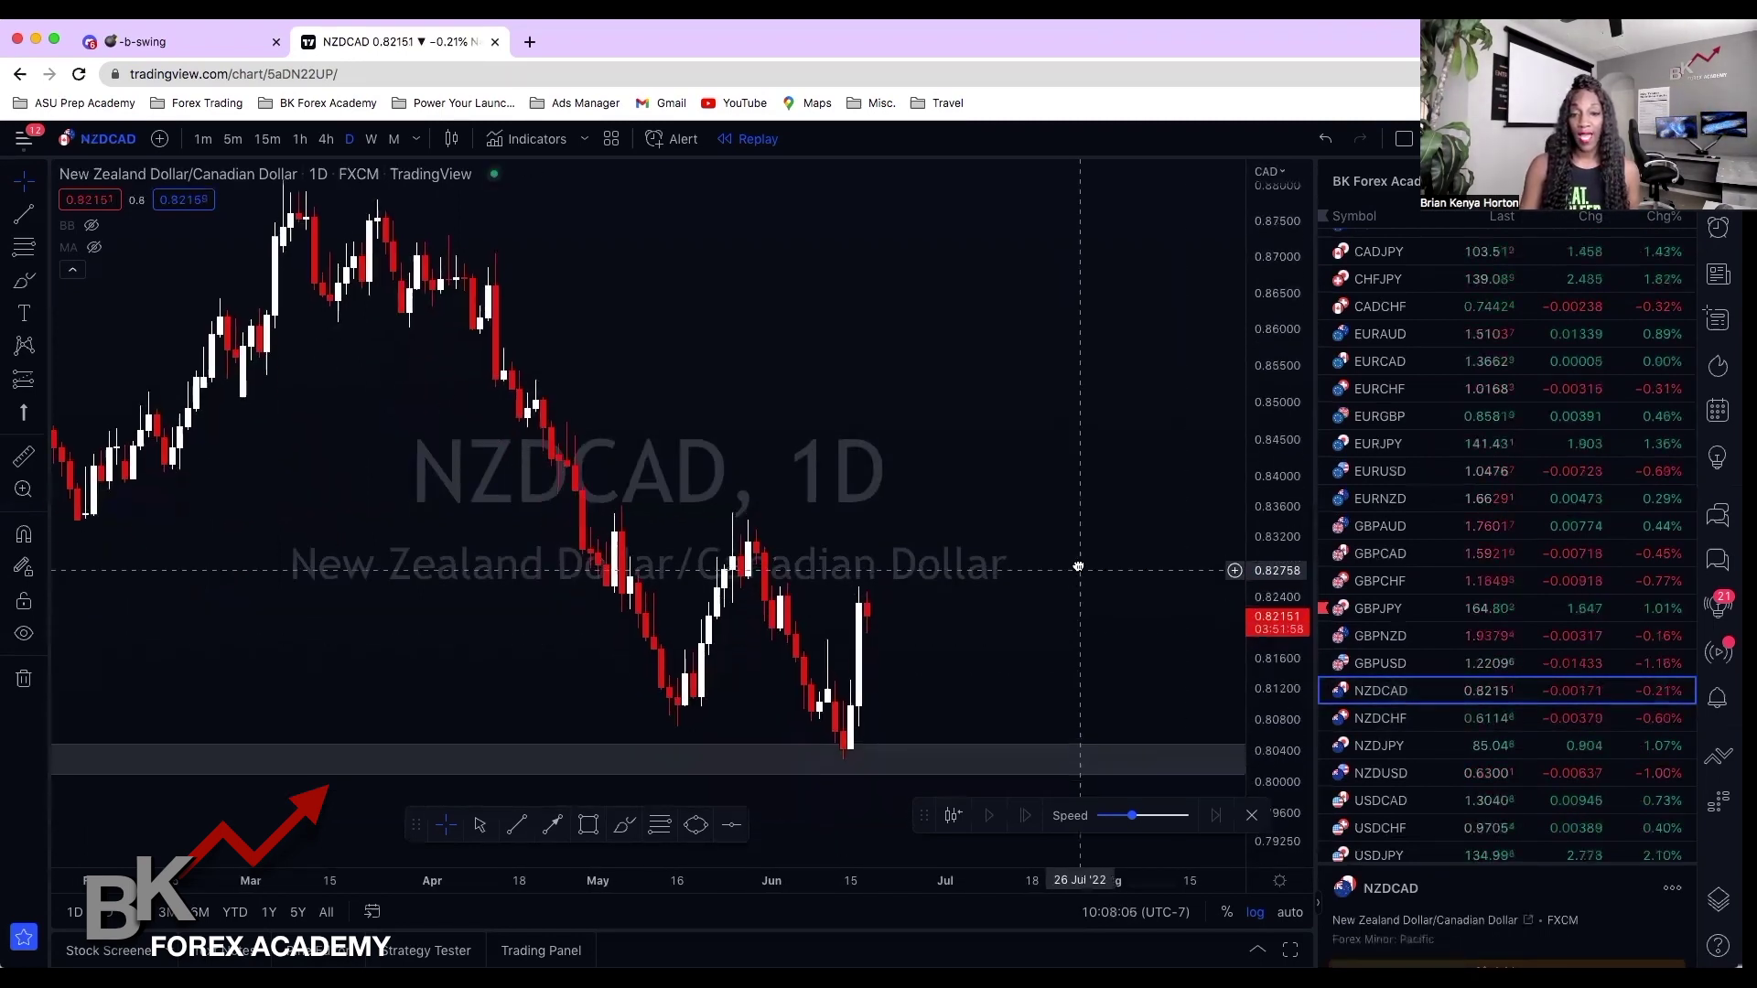
{"action": "scroll", "coordinate": [1072, 567], "scroll_direction": "down", "scroll_amount": 2}
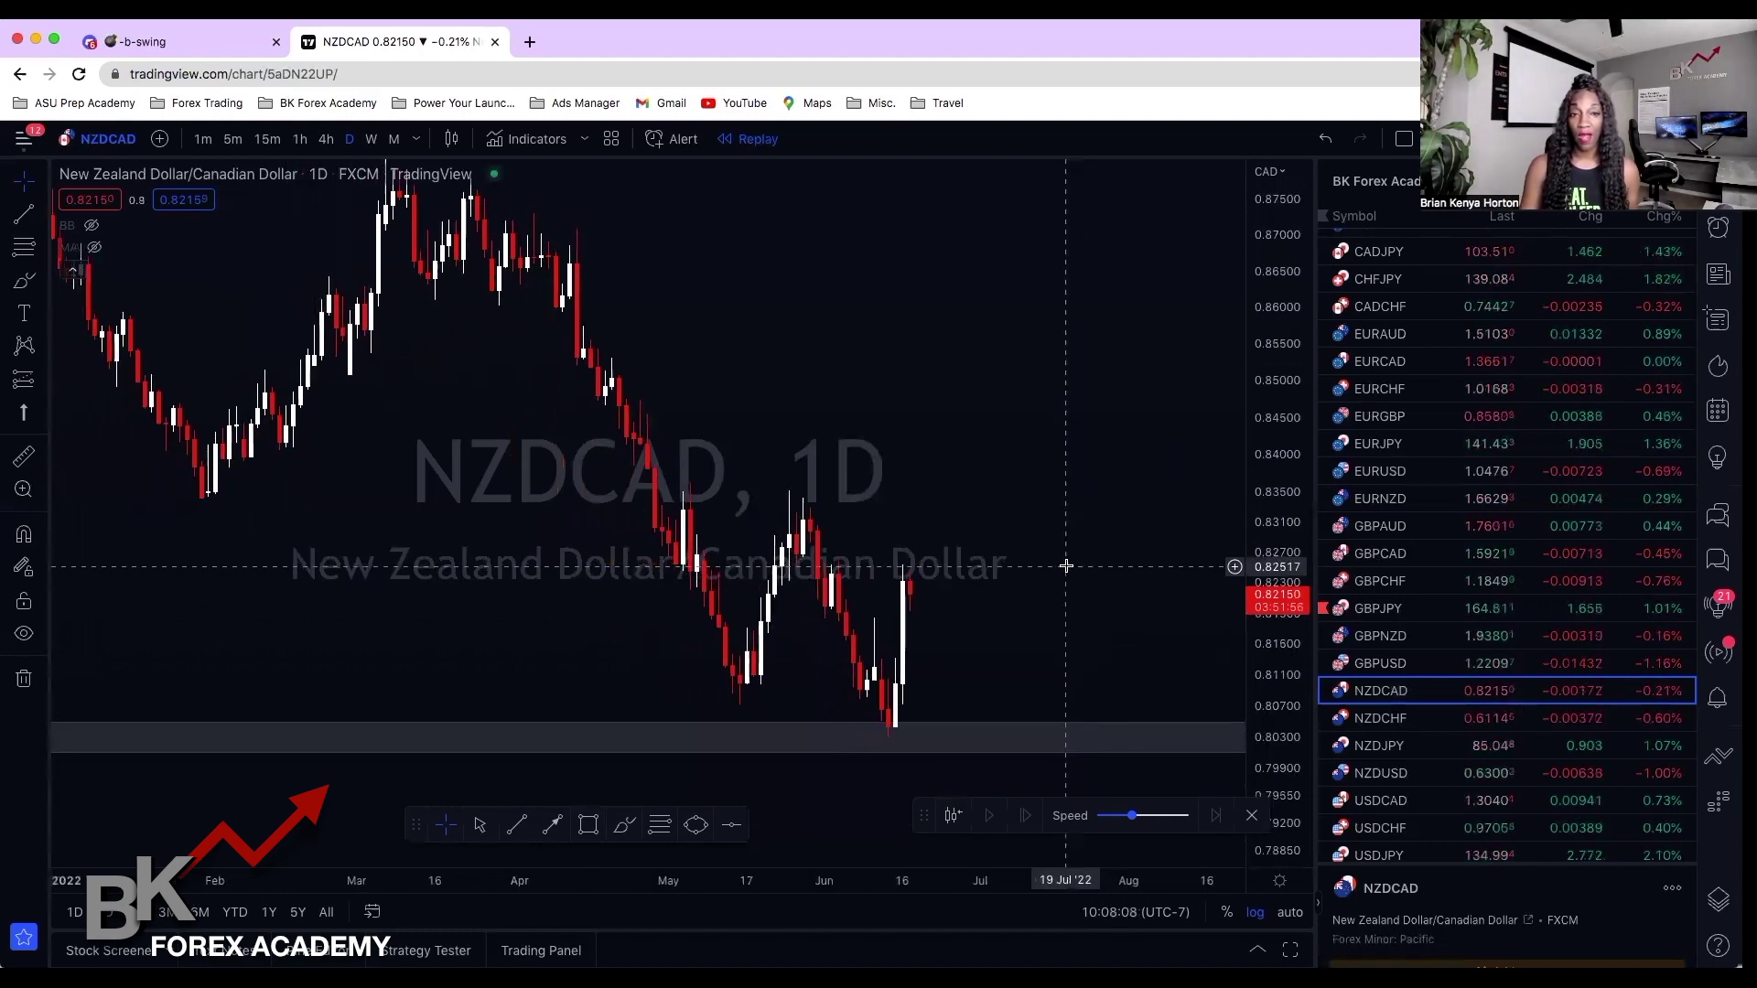
Switch NZDCAD to the weekly timeframe and examine how recent candles meet the Demand Buy Zone and its earlier low
{"action": "left_click", "coordinate": [370, 138]}
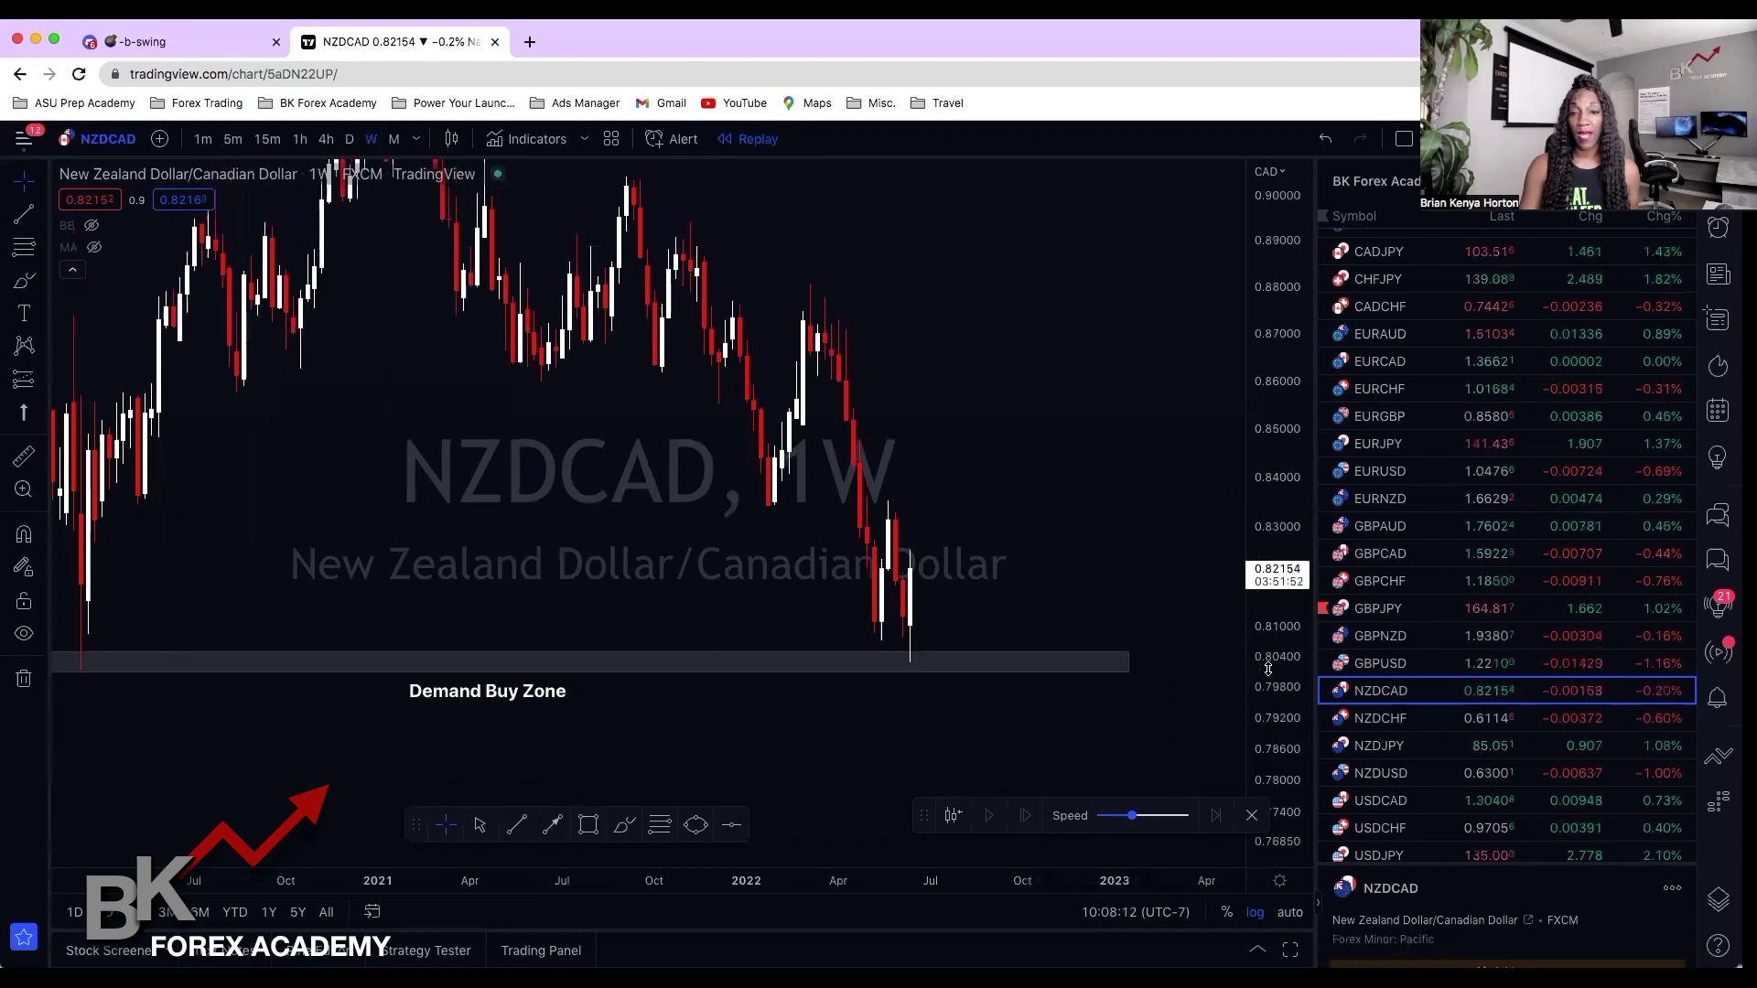
{"action": "left_click_drag", "start_coordinate": [718, 576], "coordinate": [789, 578]}
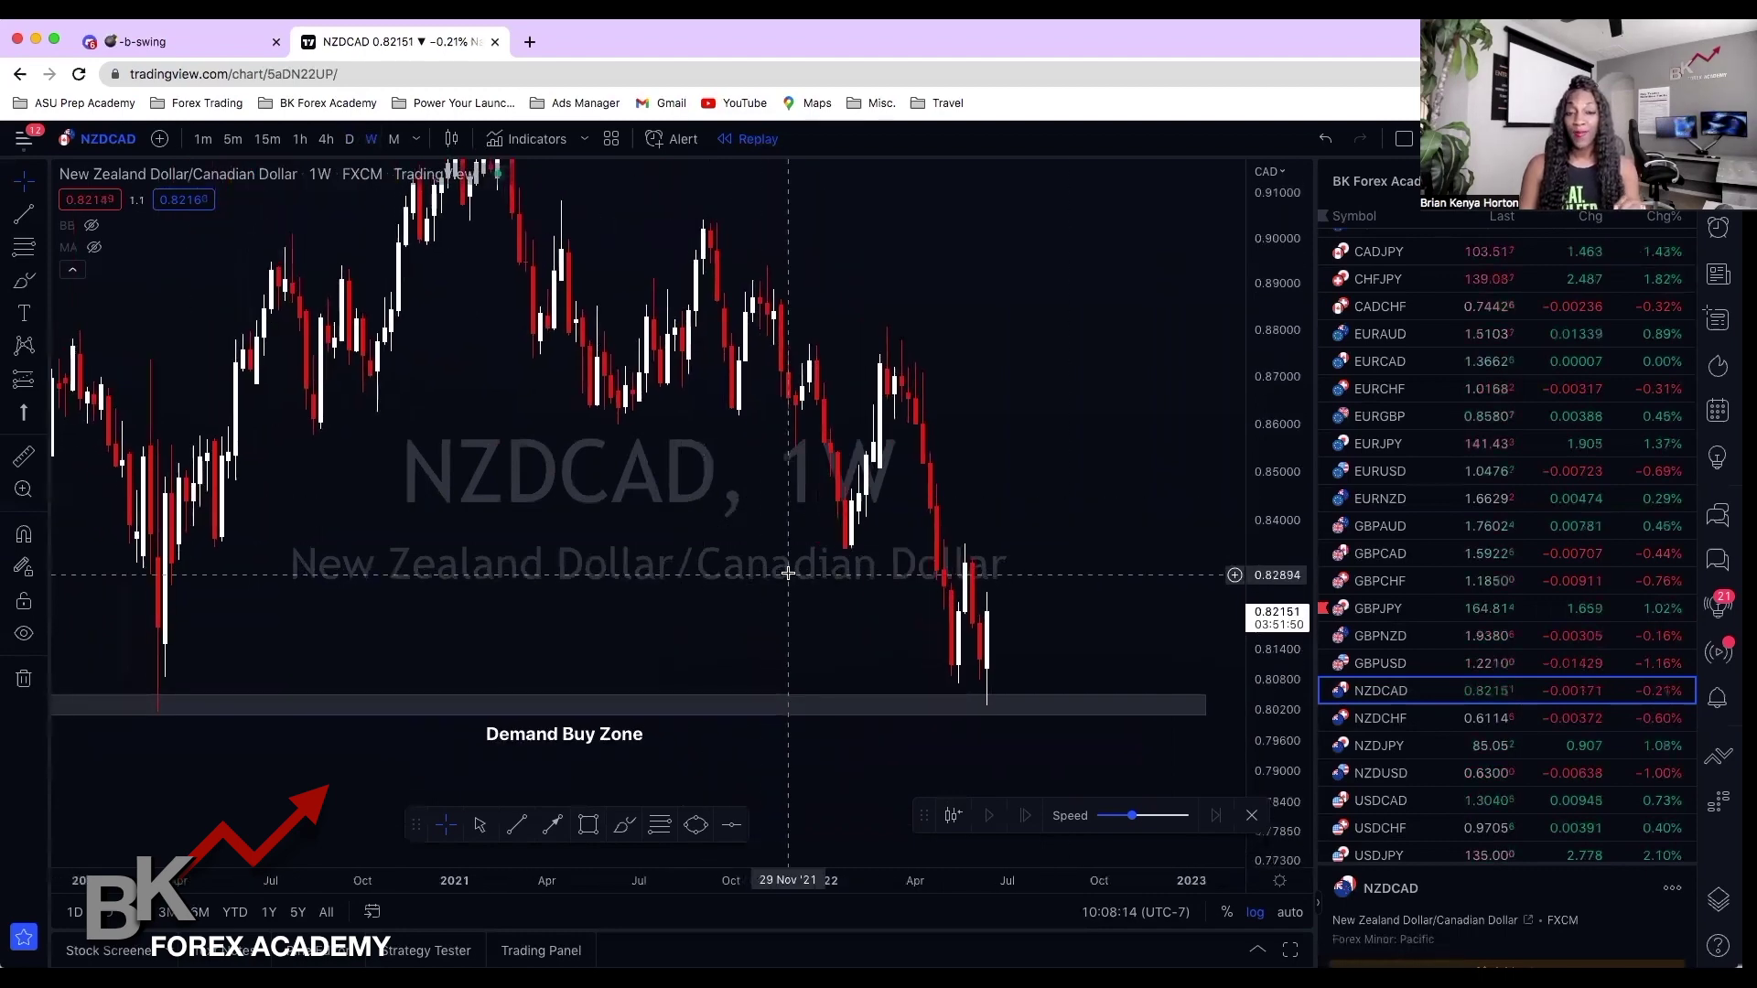
{"action": "scroll", "coordinate": [788, 574], "scroll_direction": "down", "scroll_amount": 1}
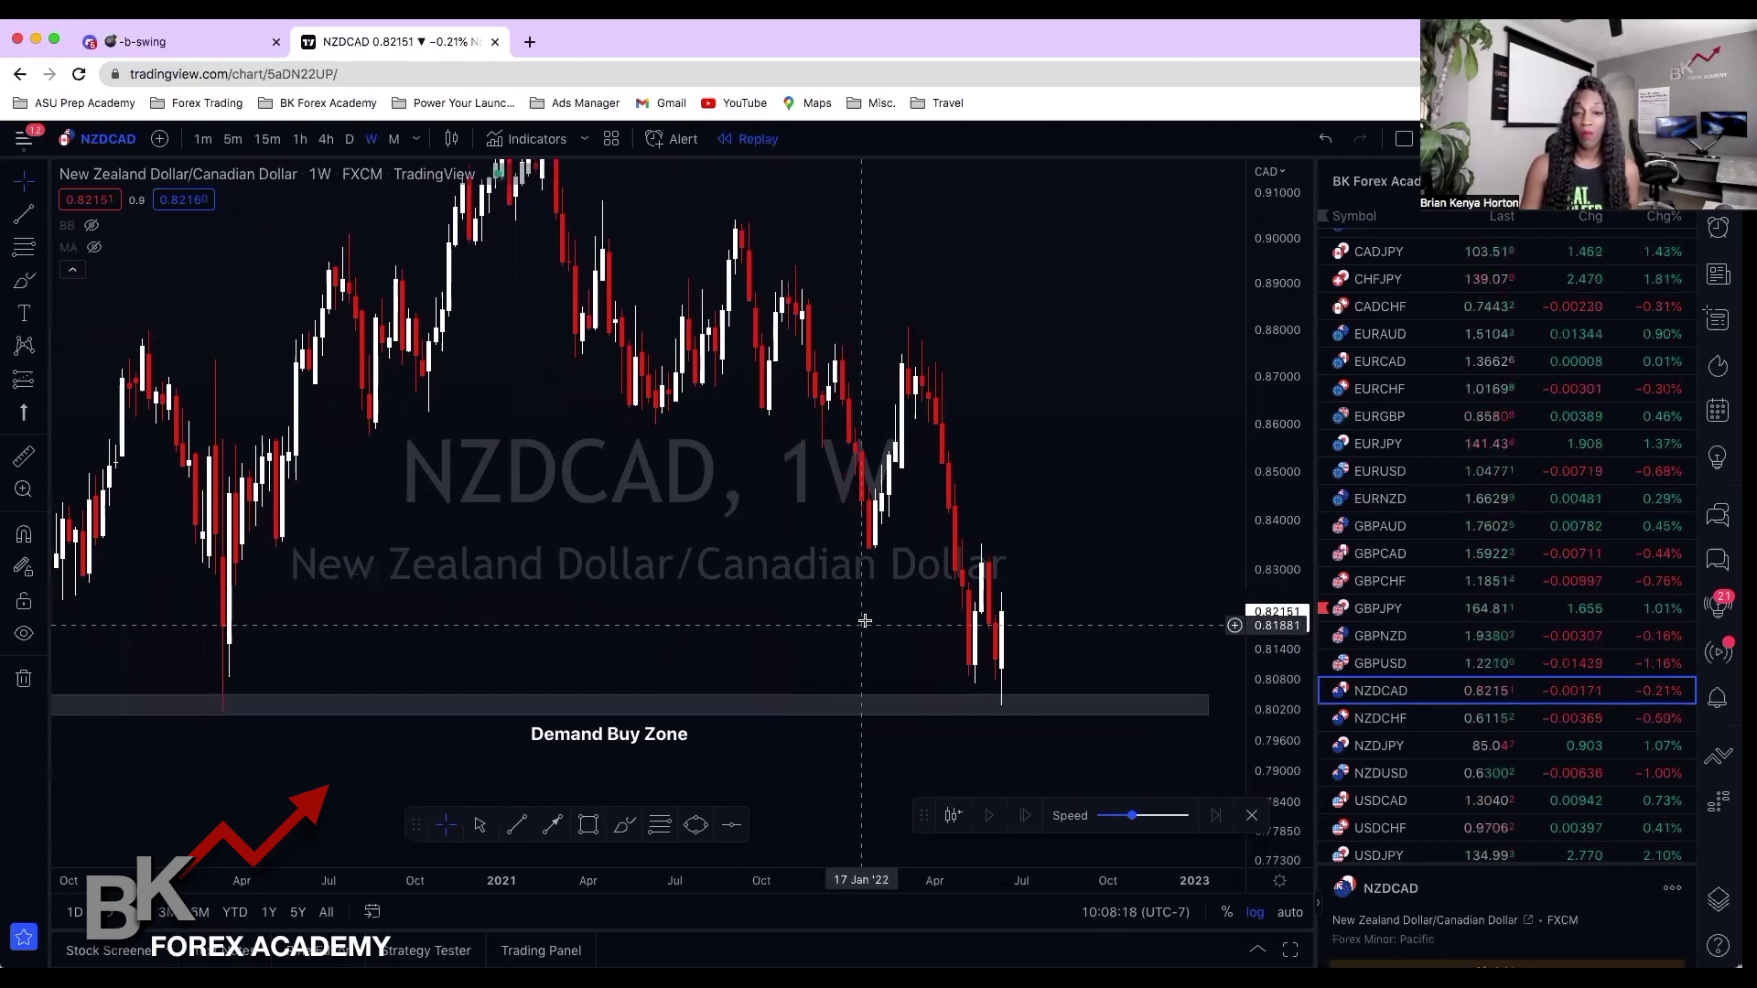
{"action": "double_click", "coordinate": [1275, 476]}
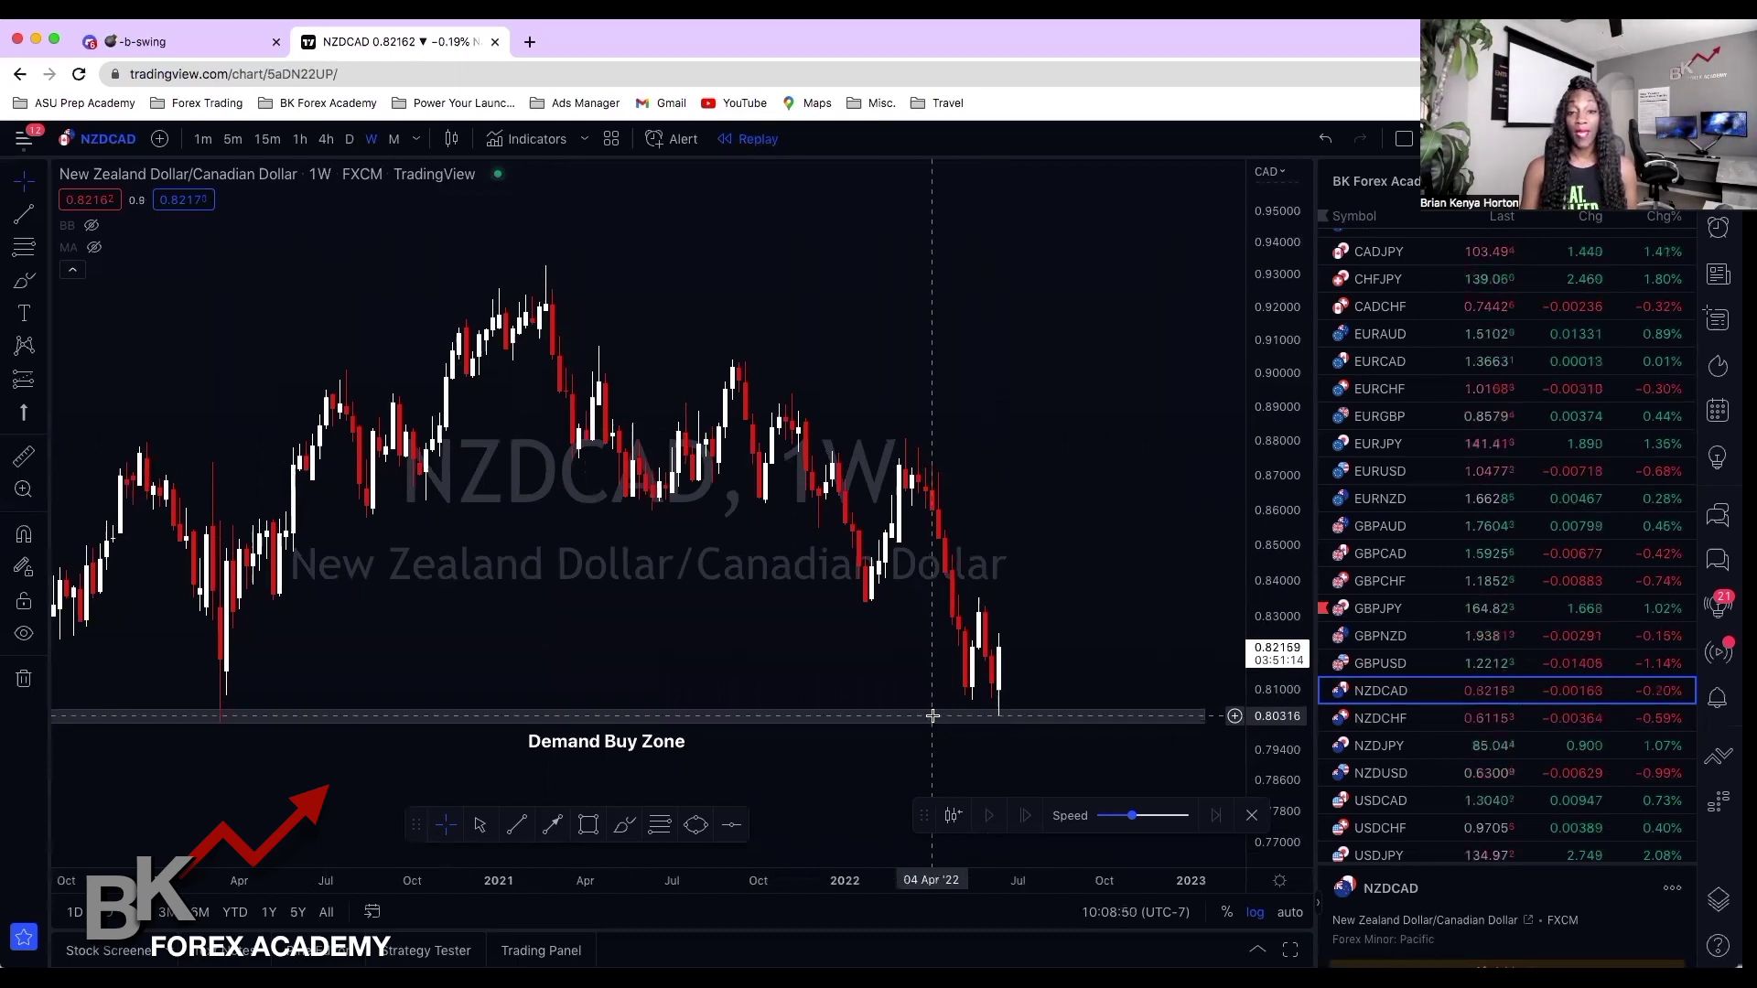
{"action": "scroll", "coordinate": [933, 718], "scroll_direction": "down", "scroll_amount": 2}
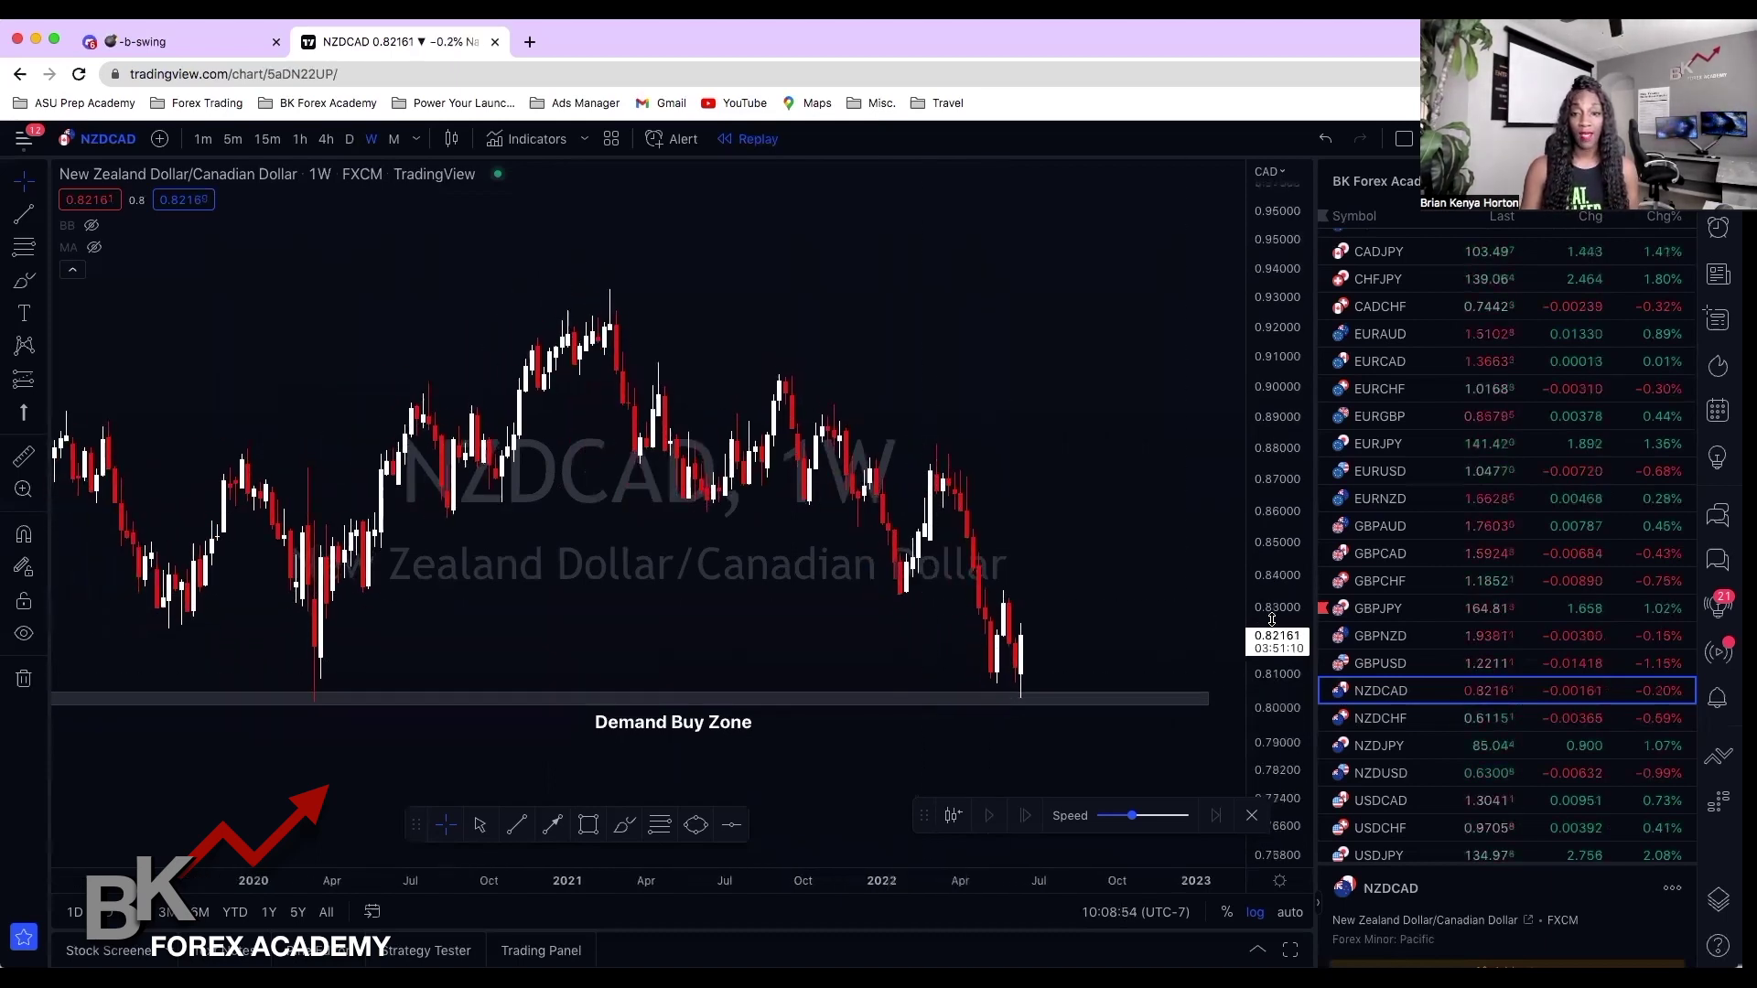
{"action": "left_click_drag", "start_coordinate": [1094, 620], "coordinate": [1097, 562]}
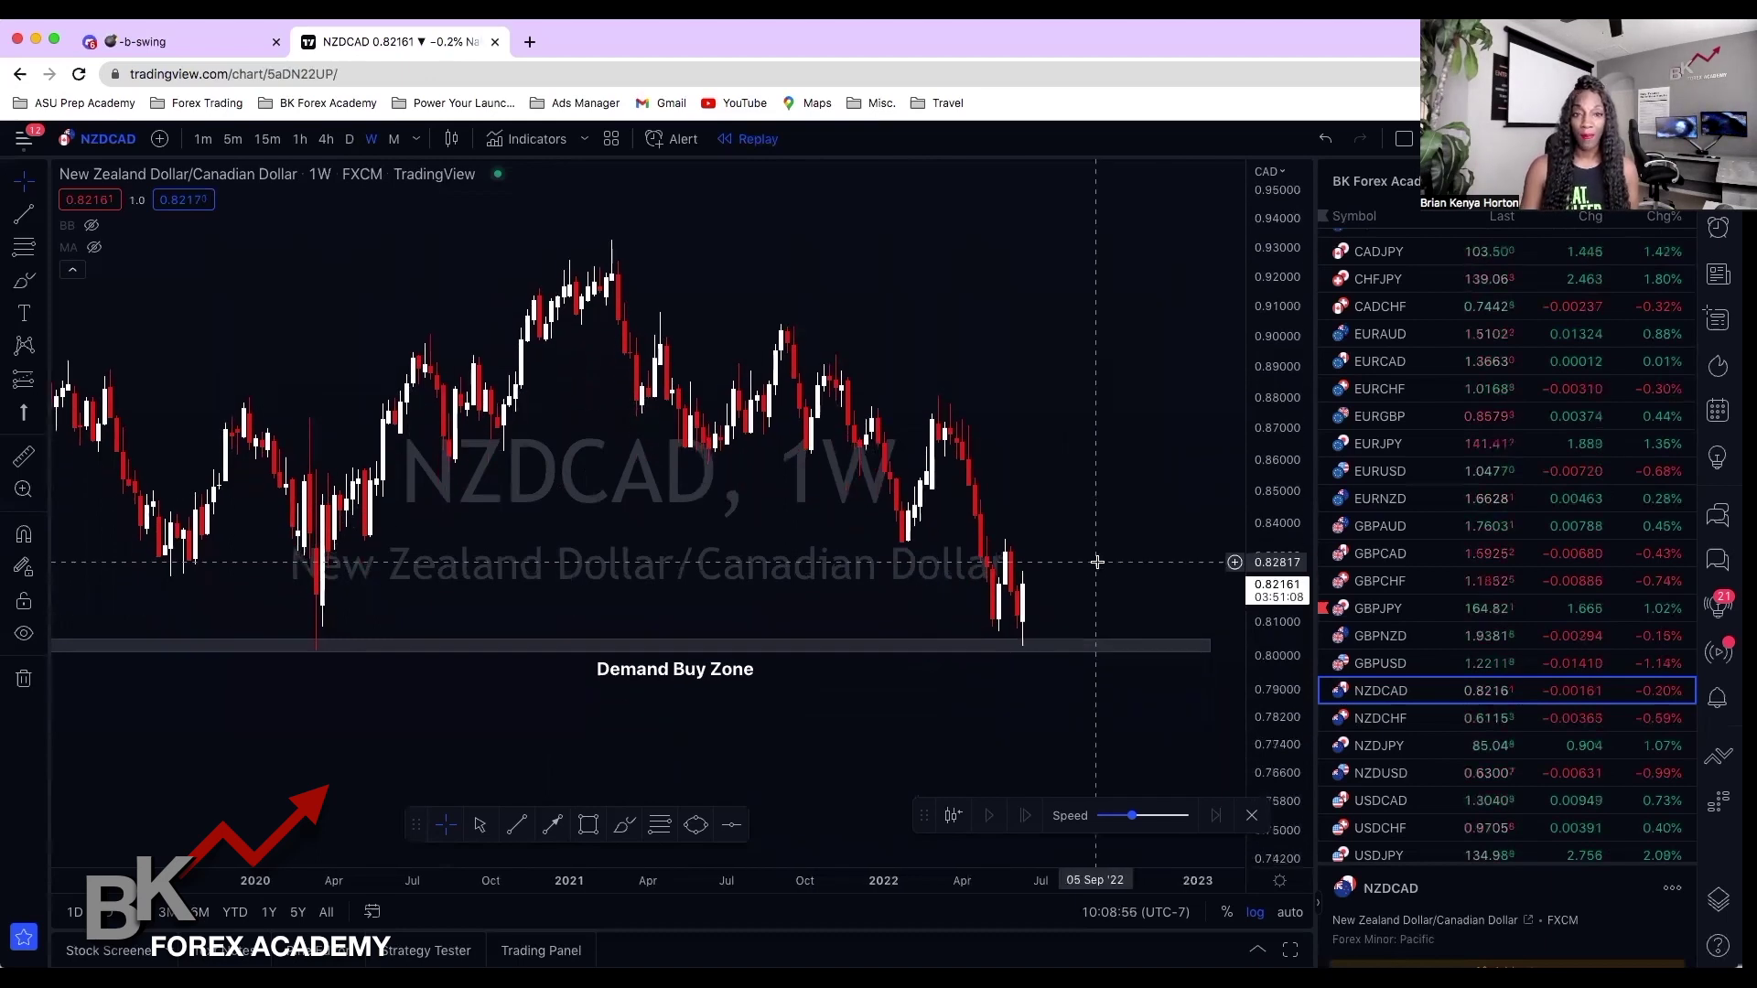
{"action": "left_click_drag", "start_coordinate": [1279, 721], "coordinate": [1279, 667]}
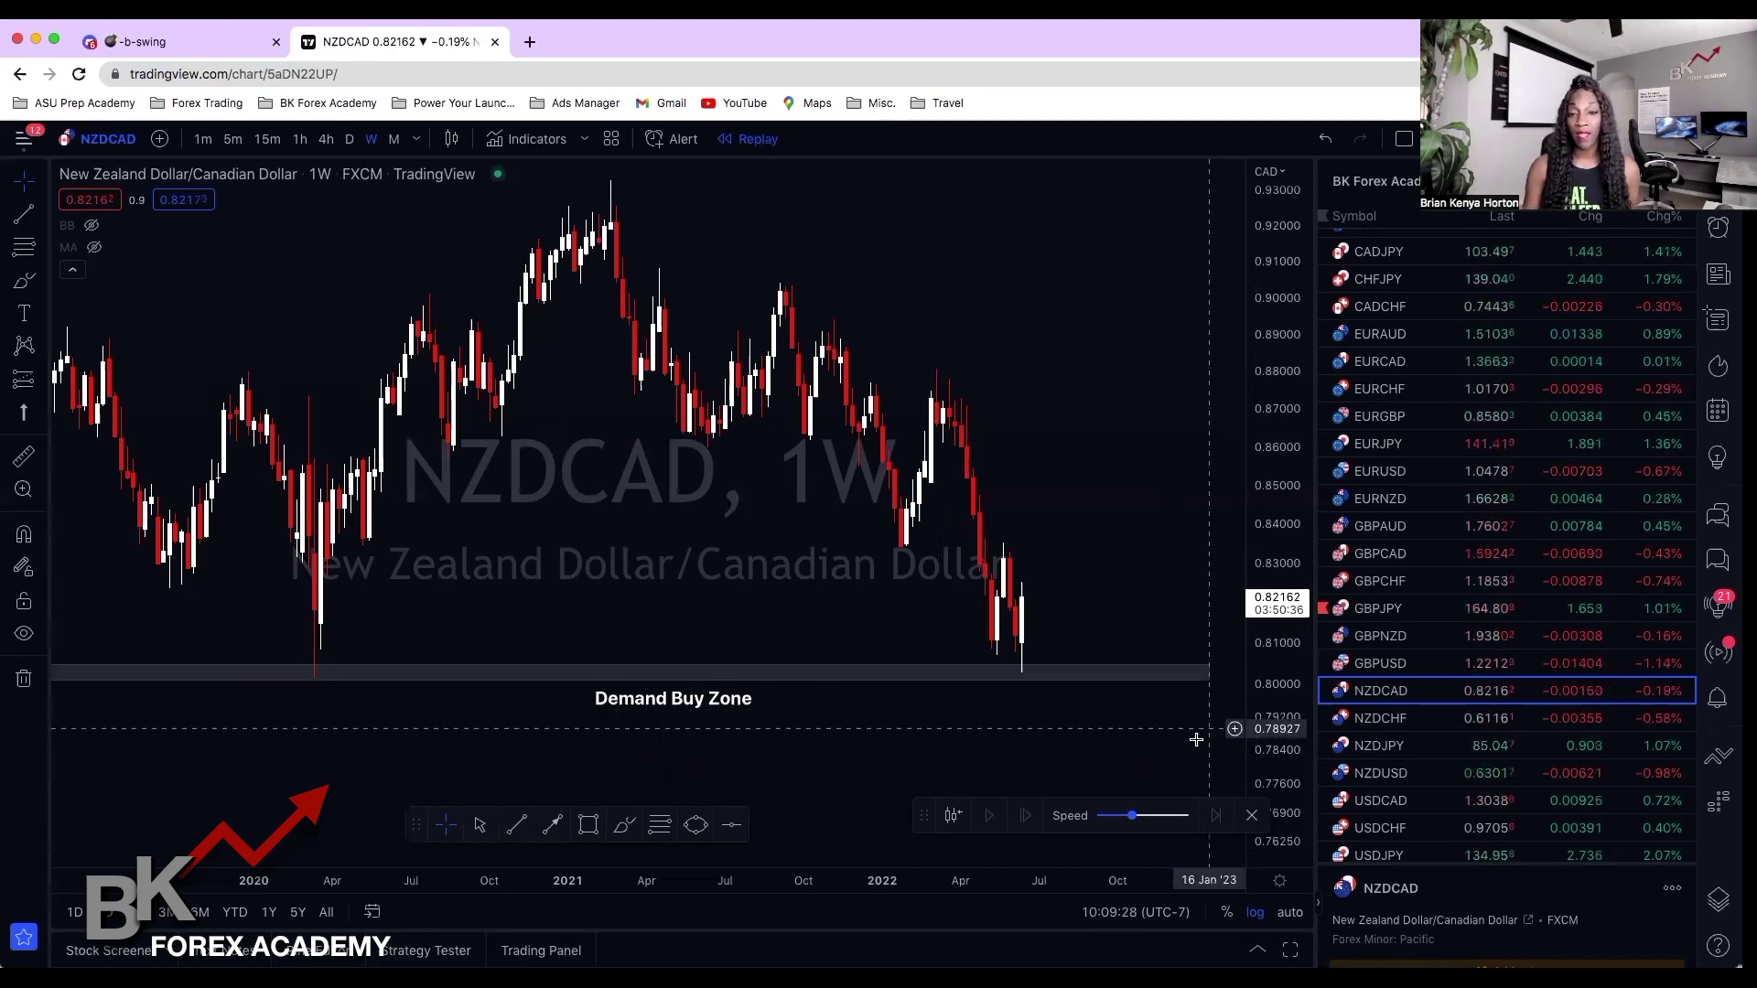
{"action": "scroll", "coordinate": [1083, 669], "scroll_direction": "down", "scroll_amount": 2}
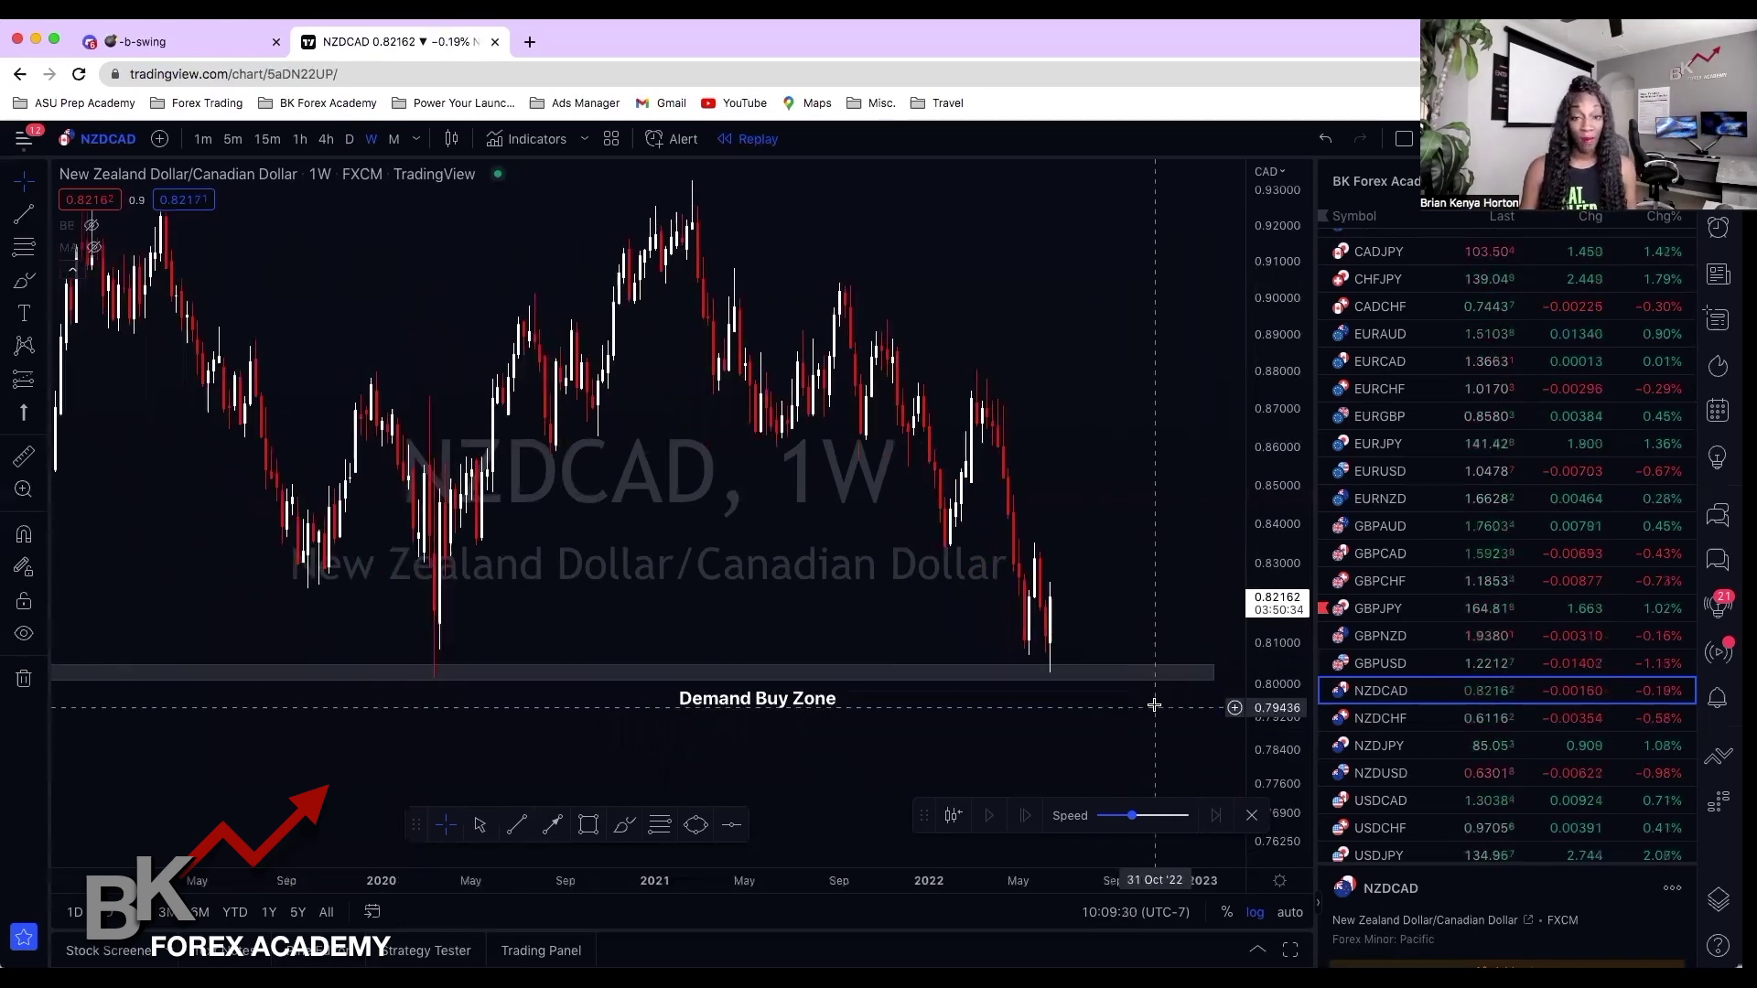
{"action": "left_click_drag", "start_coordinate": [1283, 746], "coordinate": [1282, 718]}
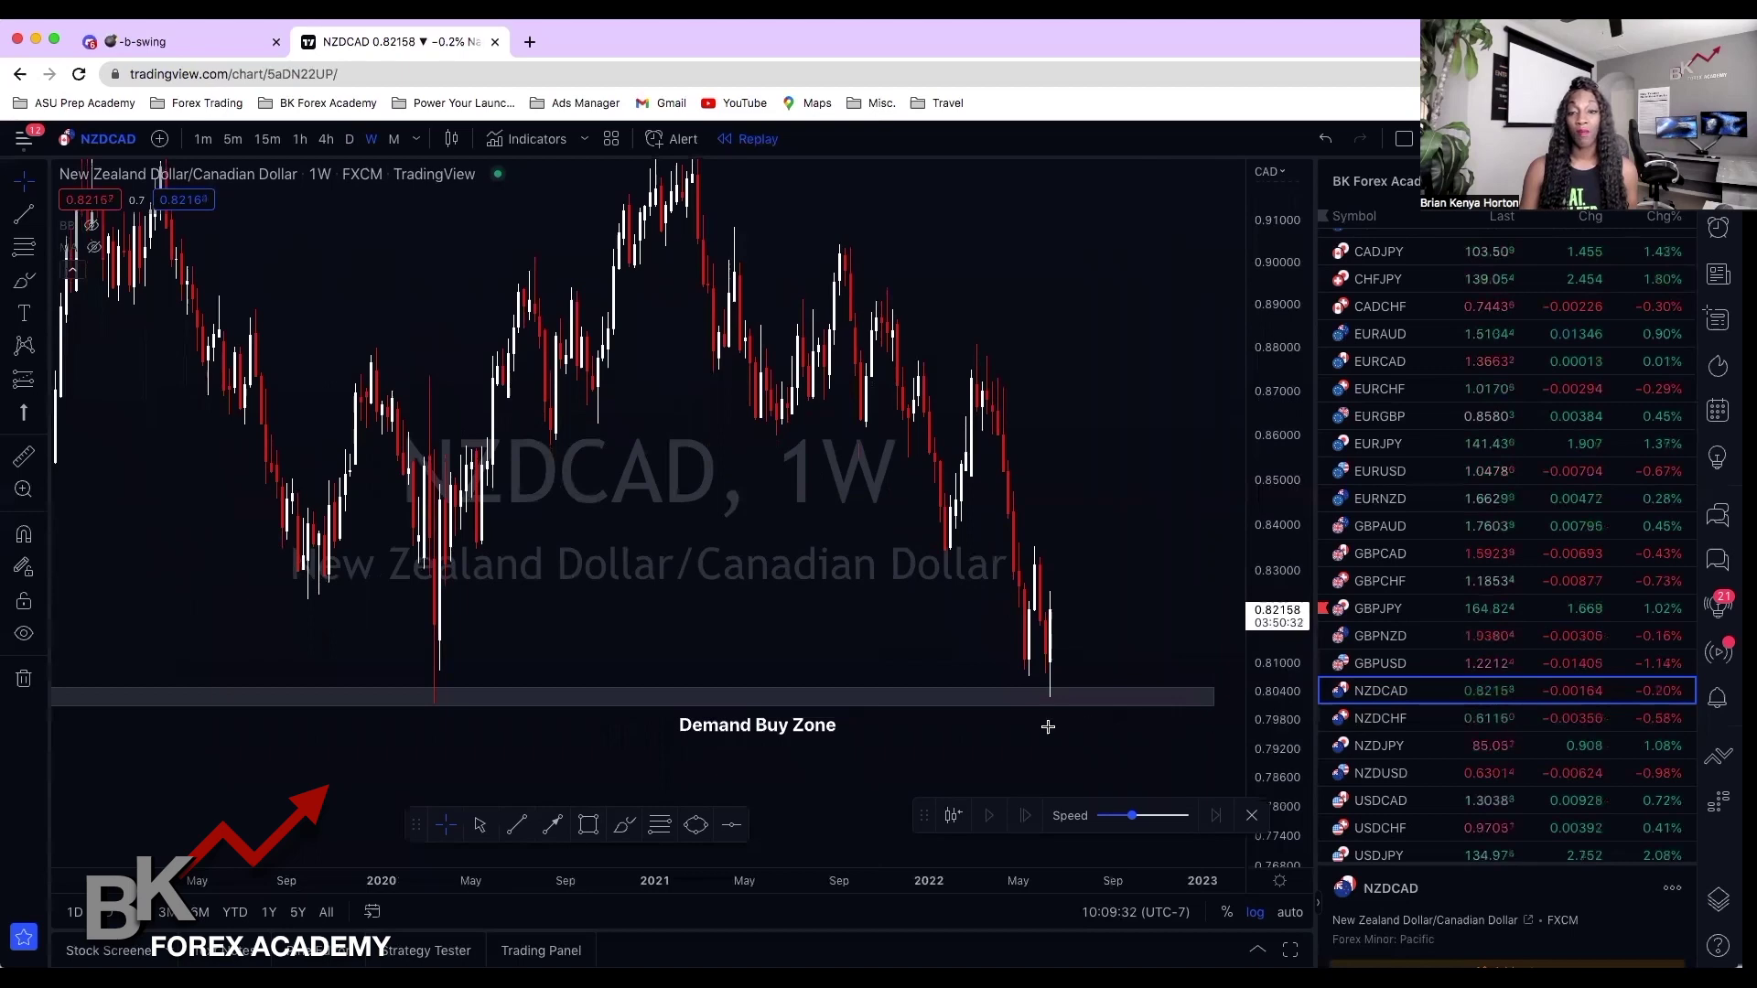
{"action": "left_click_drag", "start_coordinate": [1053, 738], "coordinate": [1032, 667]}
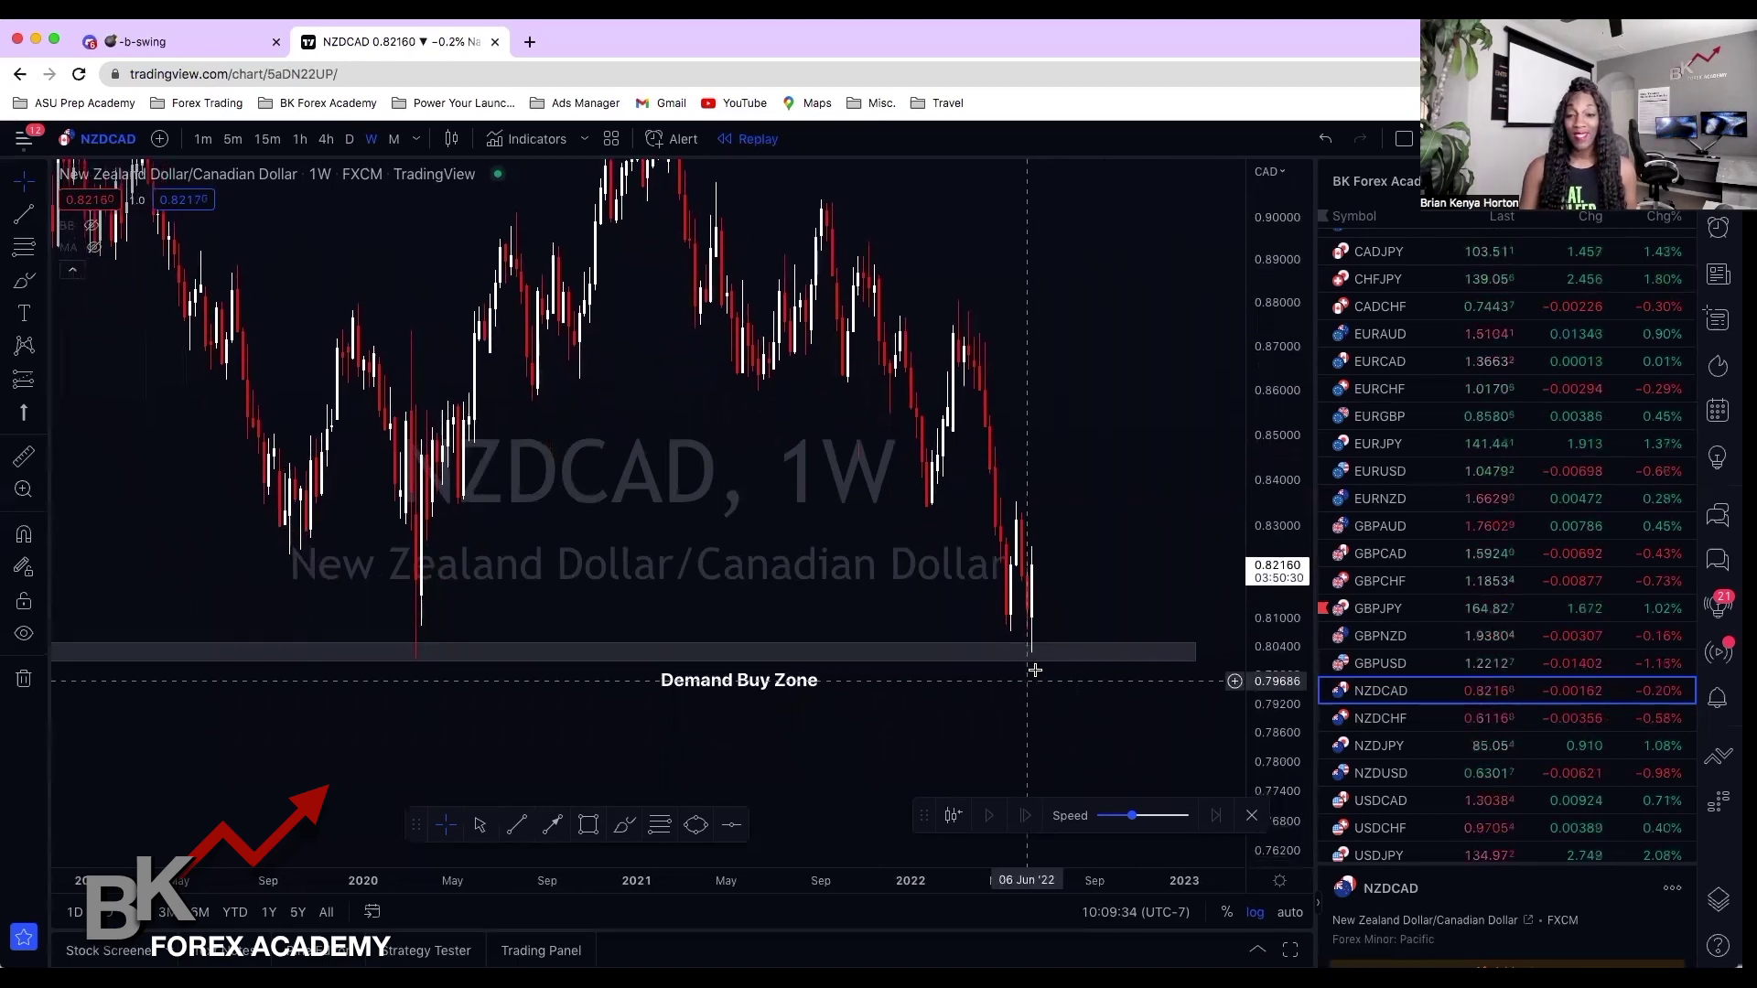
{"action": "left_click", "coordinate": [1039, 650]}
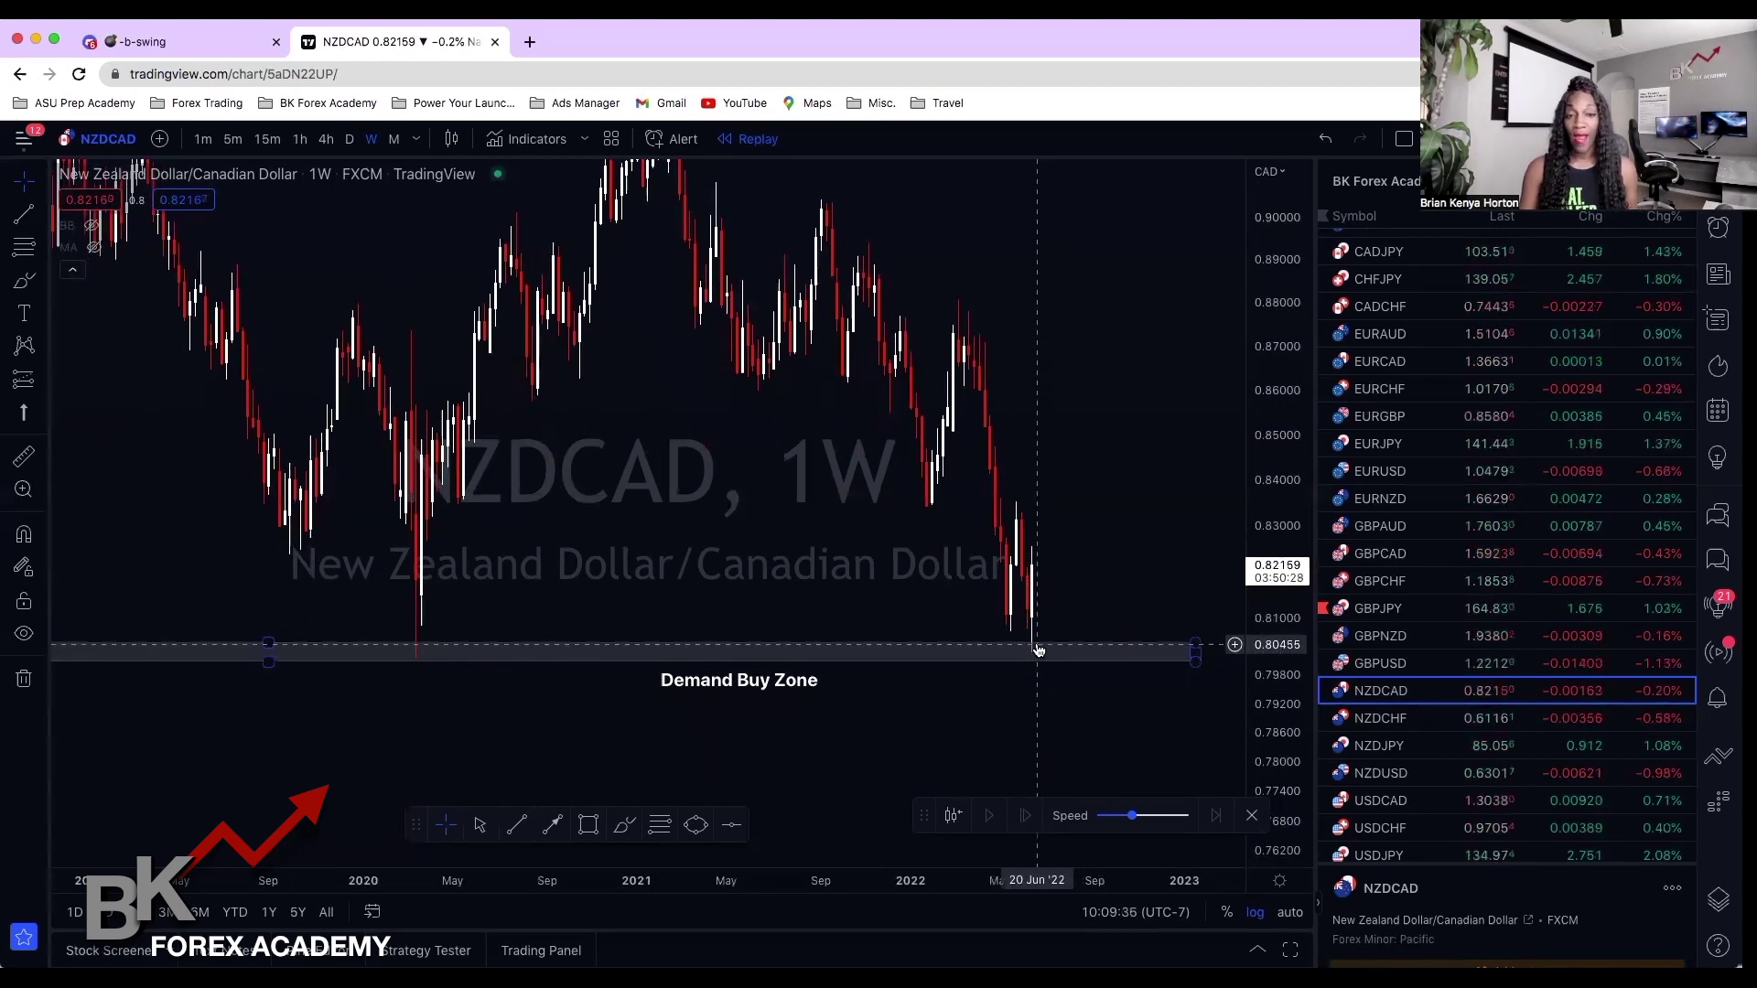
Switch NZDCAD to the monthly timeframe and examine the long-term price history around the Demand Buy Zone
{"action": "left_click", "coordinate": [395, 139]}
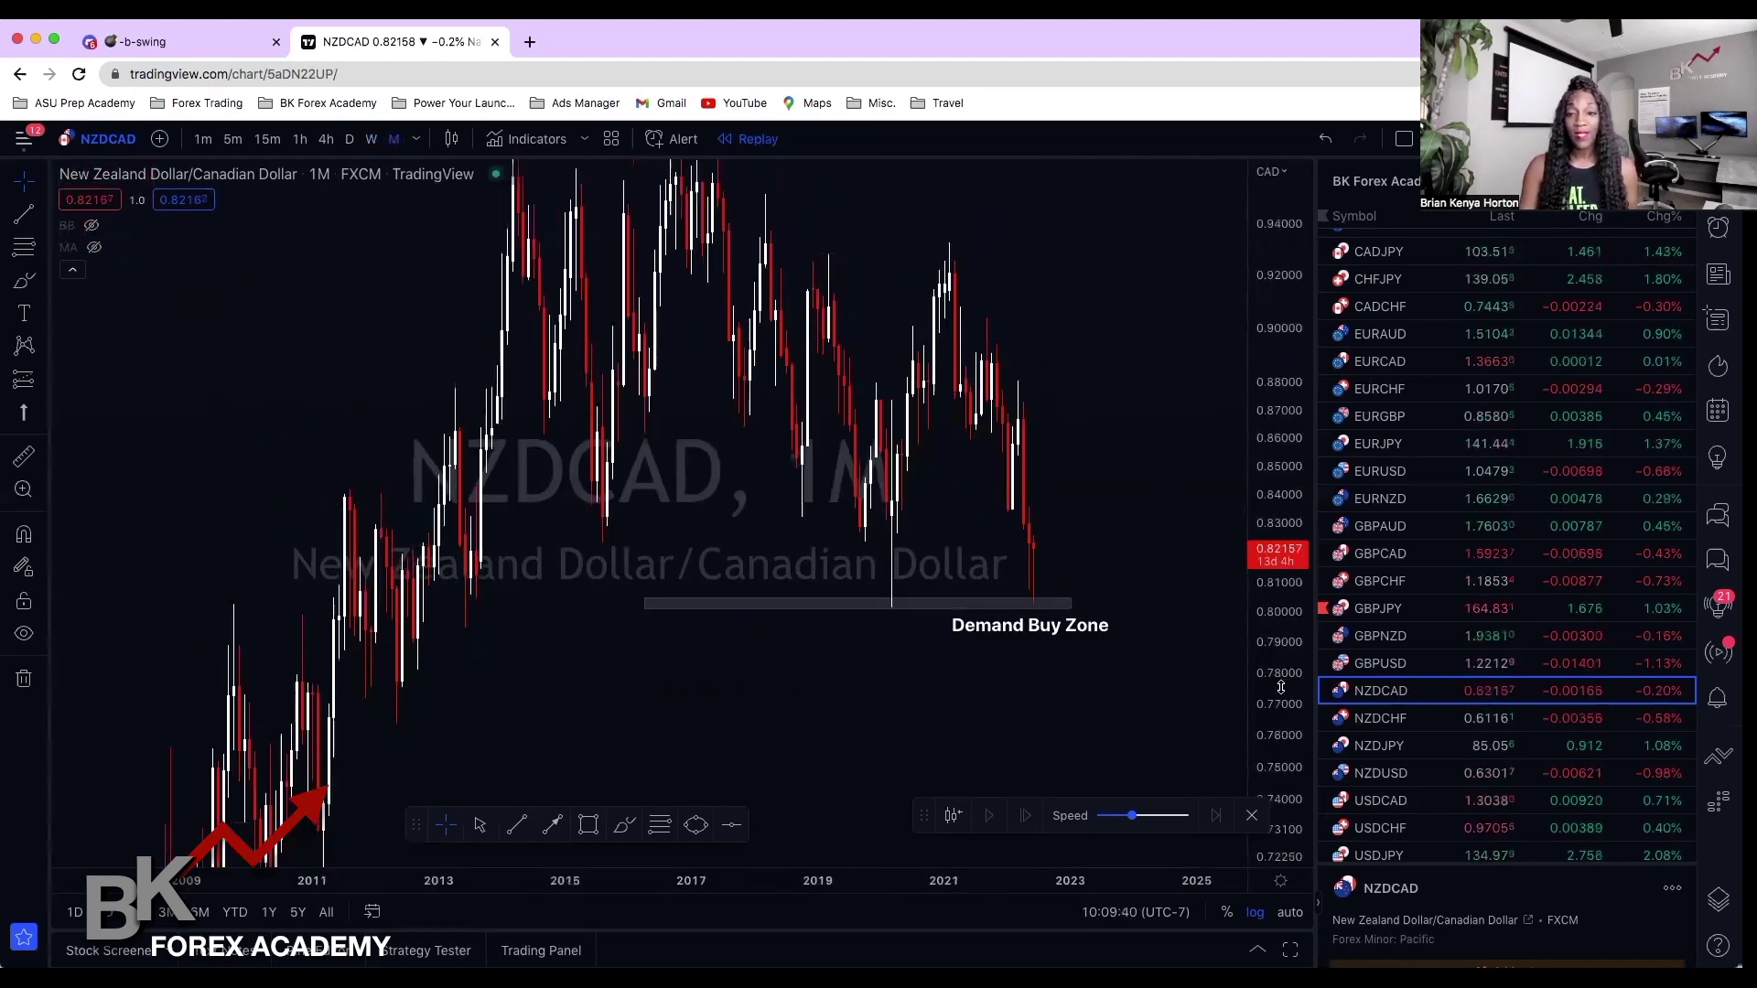
{"action": "left_click_drag", "start_coordinate": [1176, 635], "coordinate": [1066, 661]}
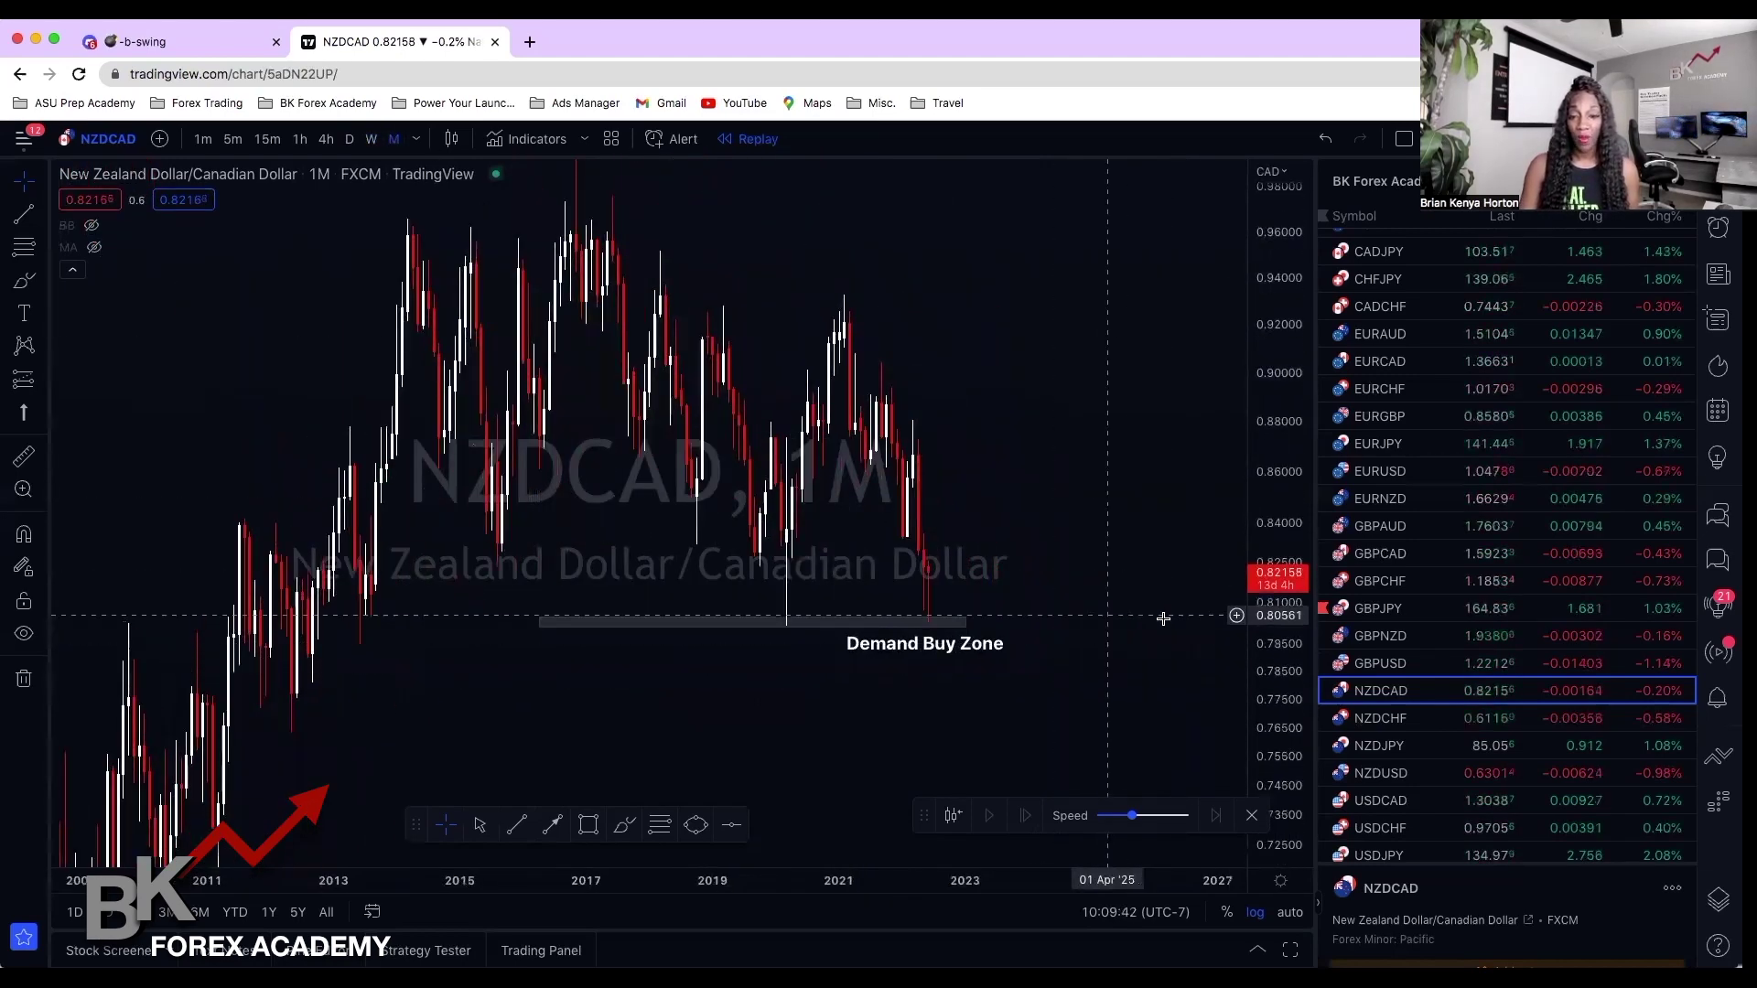
{"action": "left_click", "coordinate": [717, 620]}
{"action": "left_click", "coordinate": [817, 331]}
Return NZDCAD to the daily timeframe and examine the latest candles' reaction at the demand zone
{"action": "left_click_drag", "start_coordinate": [755, 542], "coordinate": [773, 464]}
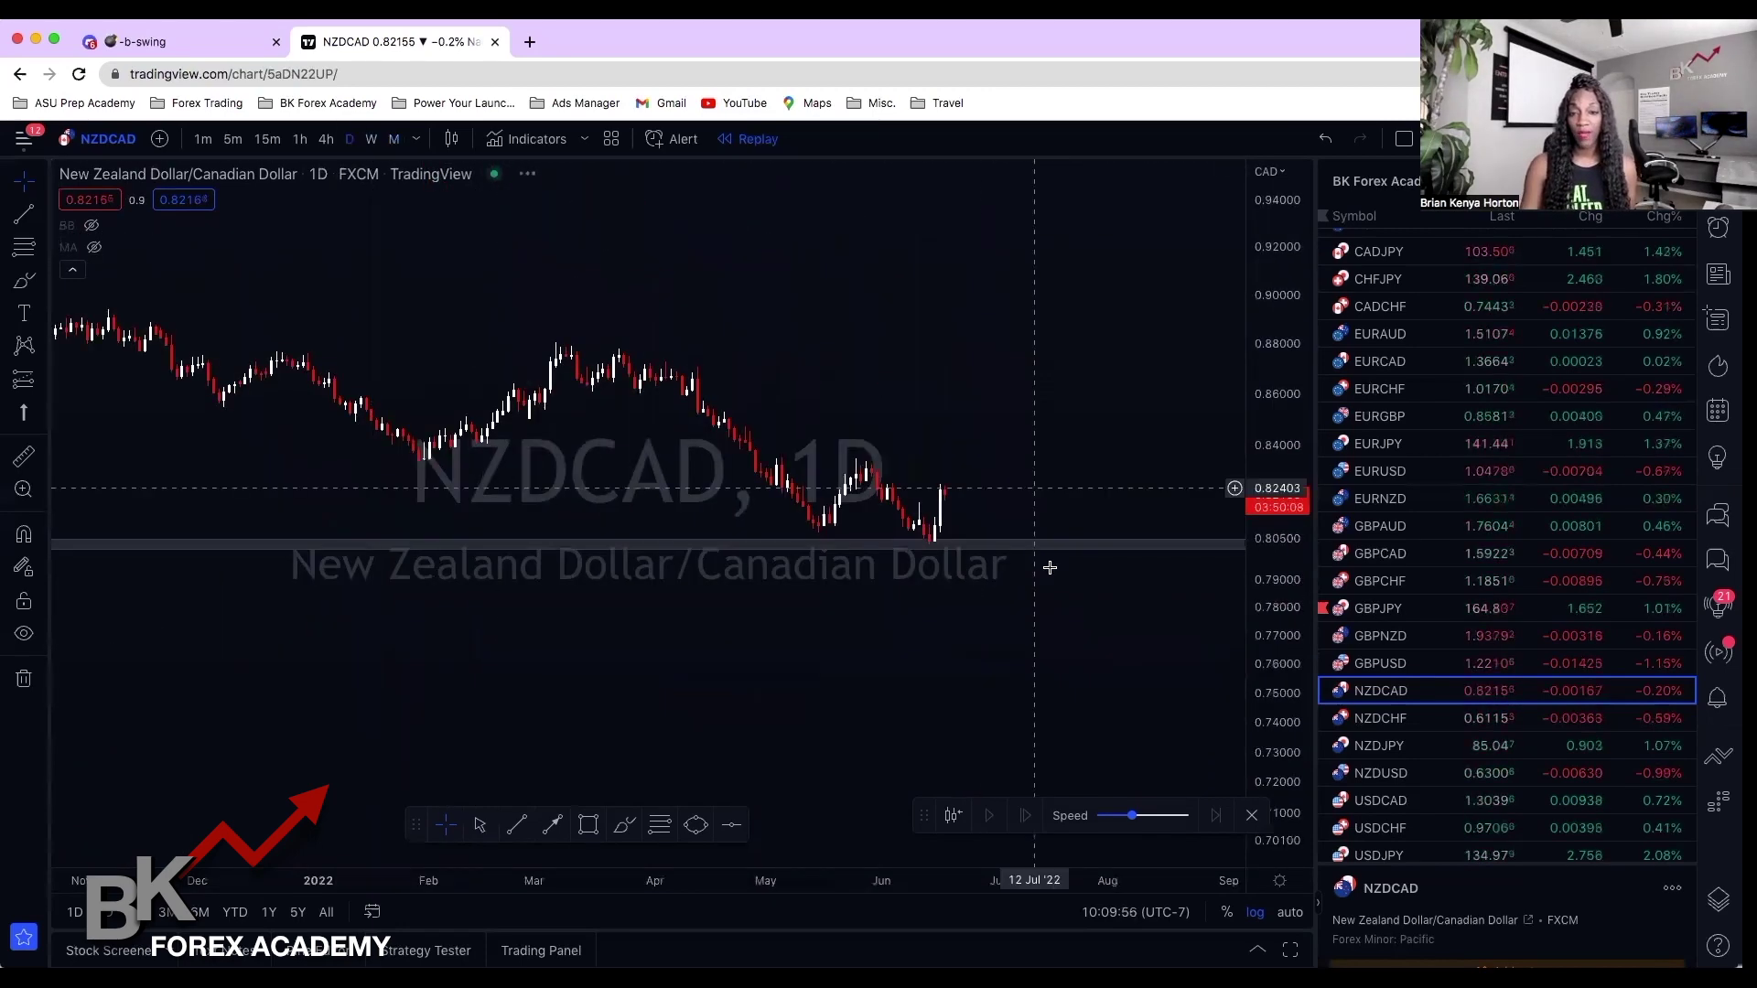
{"action": "left_click_drag", "start_coordinate": [953, 601], "coordinate": [1075, 486]}
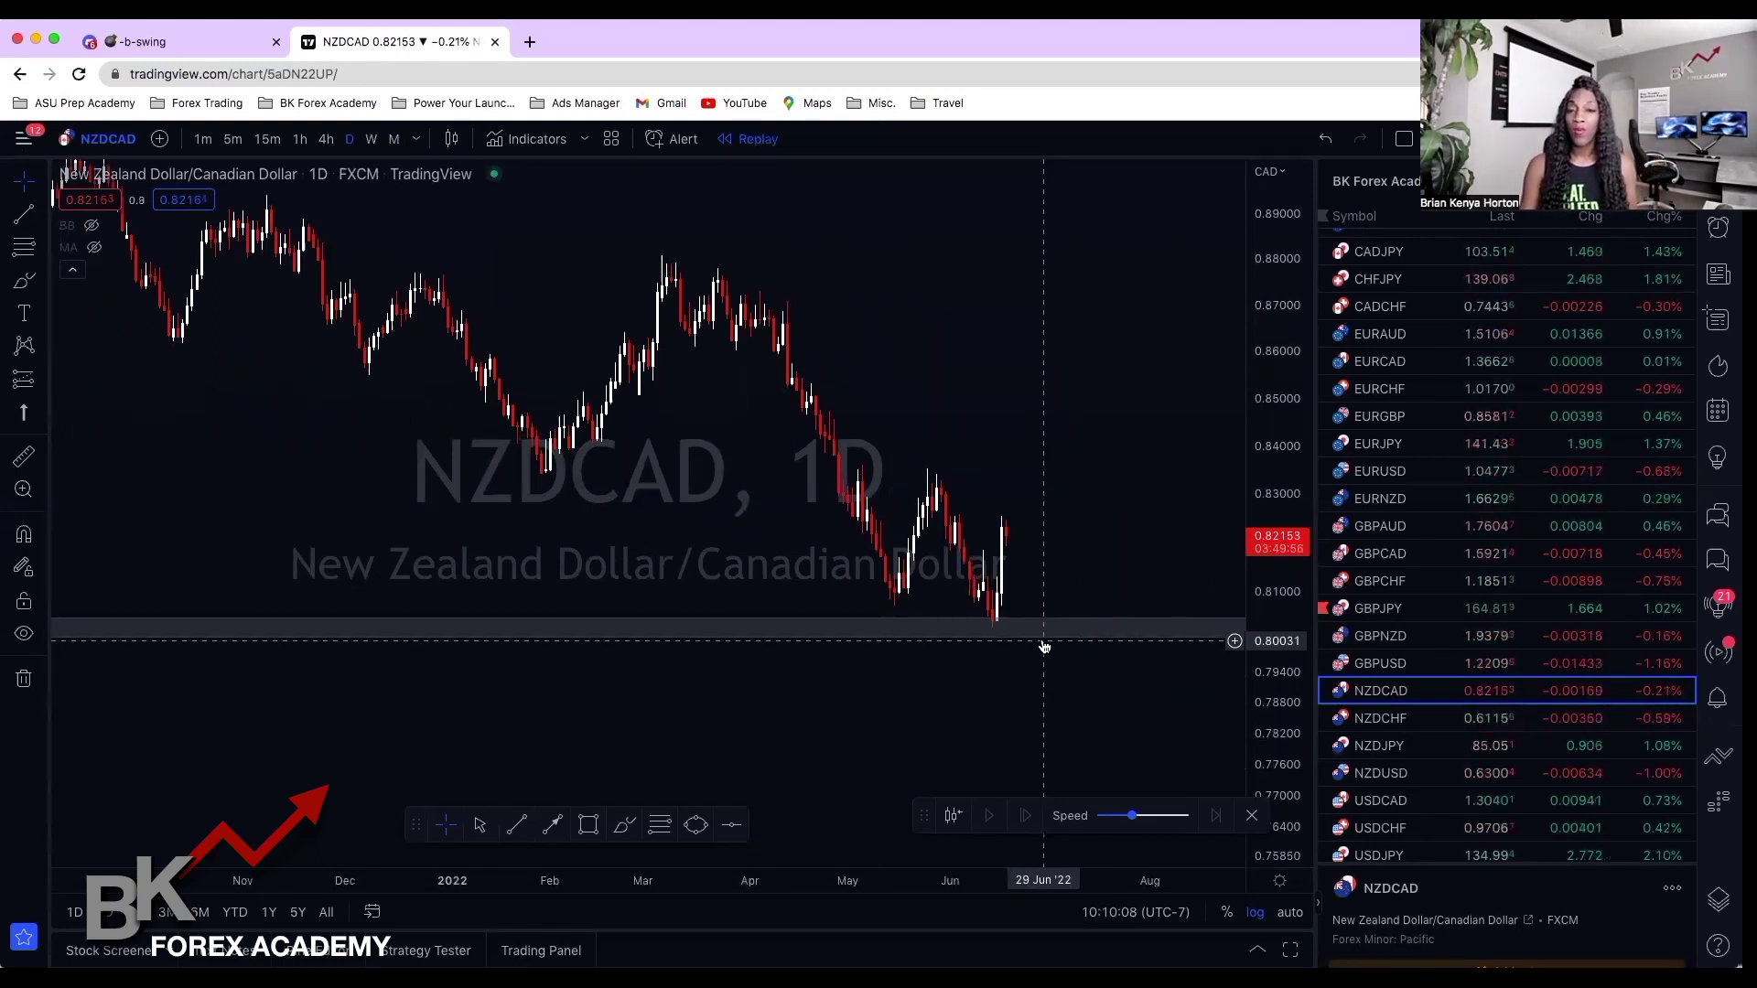
{"action": "scroll", "coordinate": [1040, 646], "scroll_direction": "down", "scroll_amount": 3}
{"action": "scroll", "coordinate": [1039, 648], "scroll_direction": "up", "scroll_amount": 3}
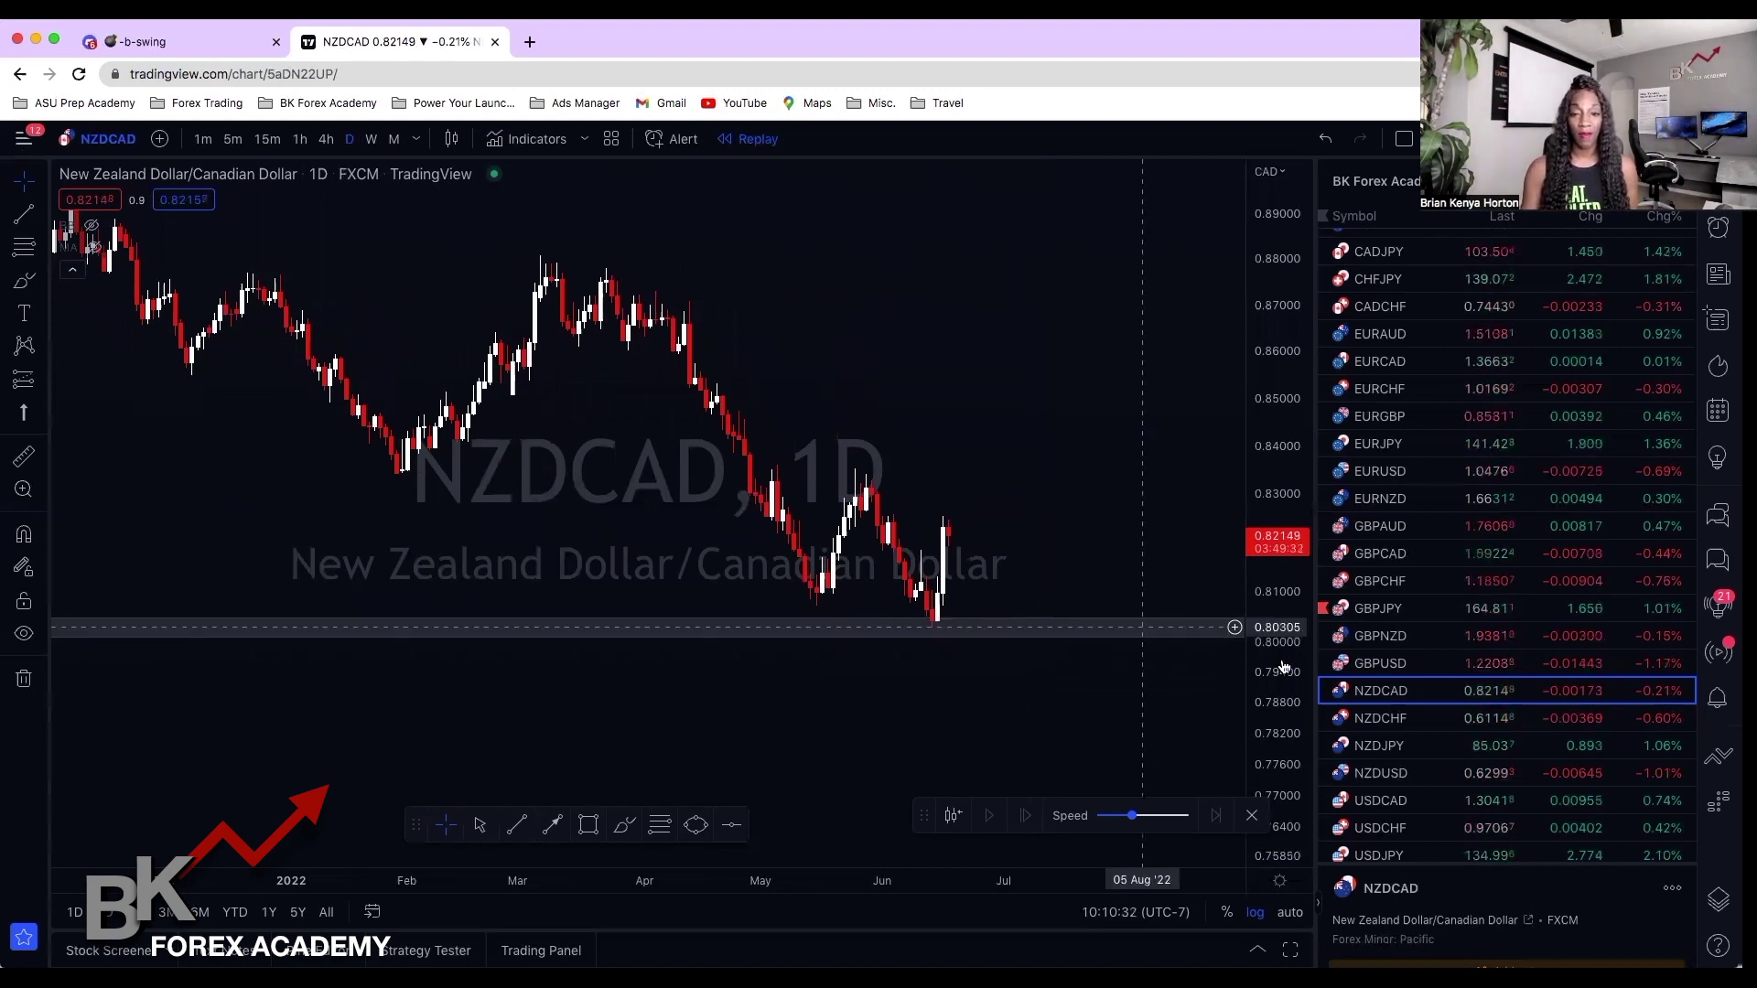
{"action": "left_click_drag", "start_coordinate": [1284, 668], "coordinate": [1282, 640]}
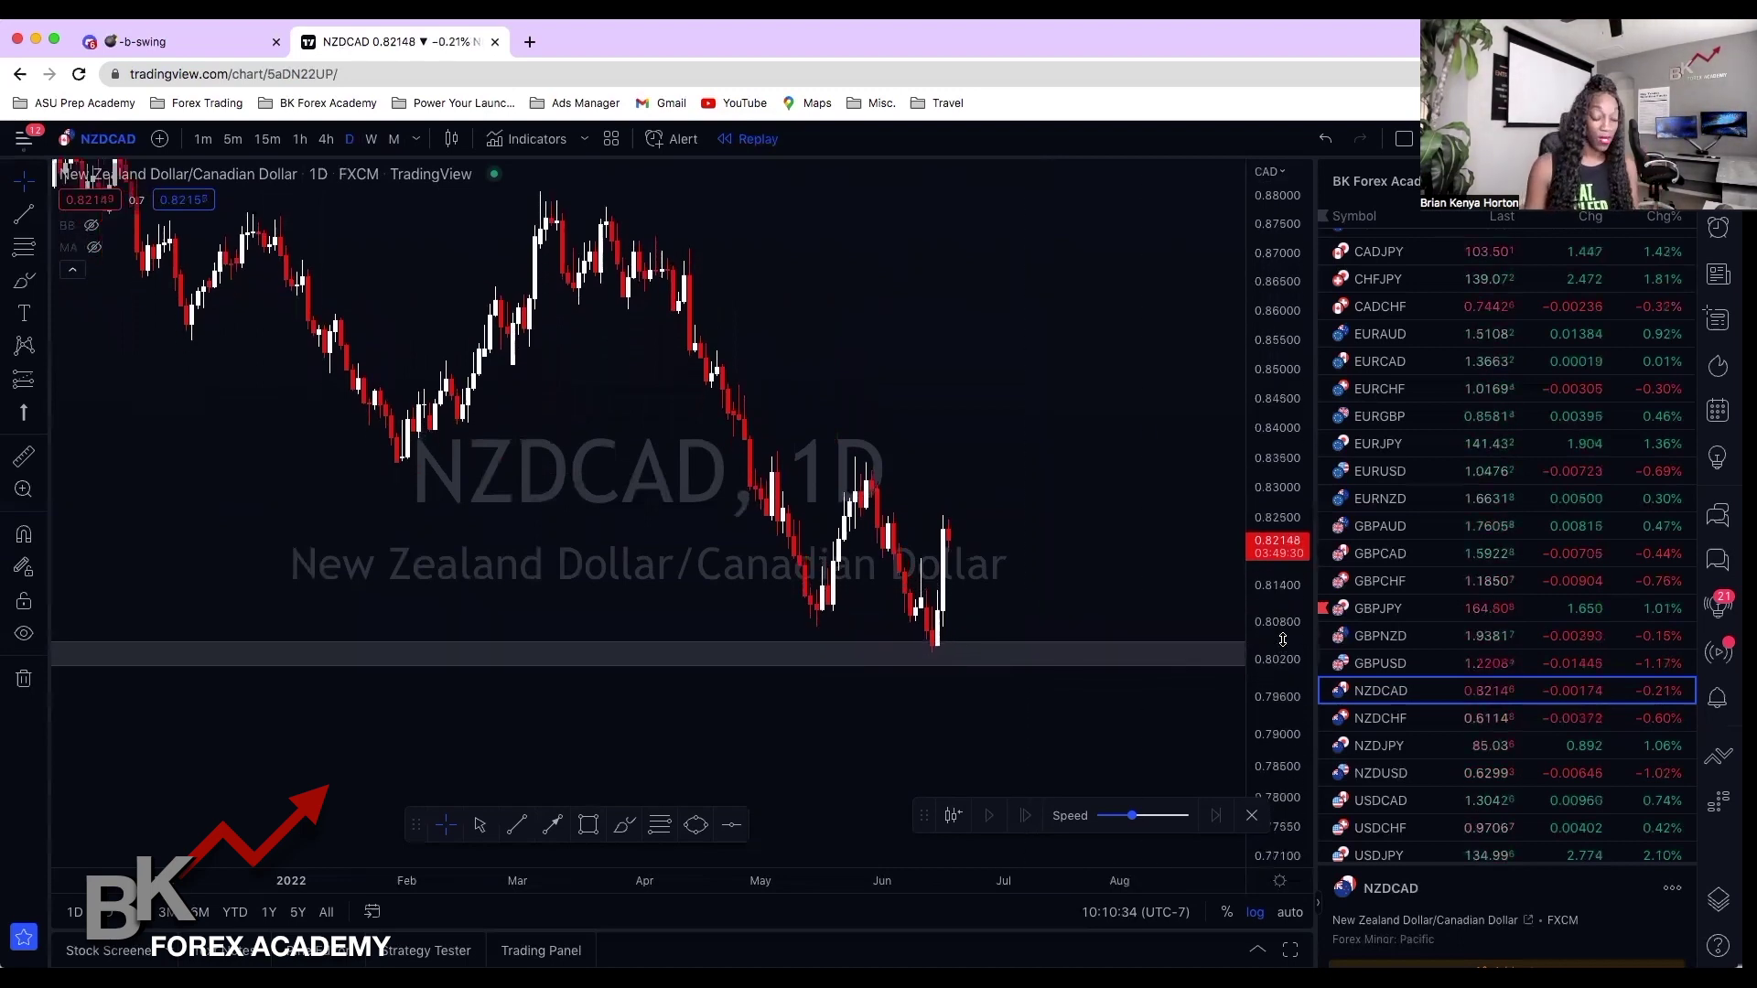
{"action": "left_click_drag", "start_coordinate": [1075, 569], "coordinate": [1062, 671]}
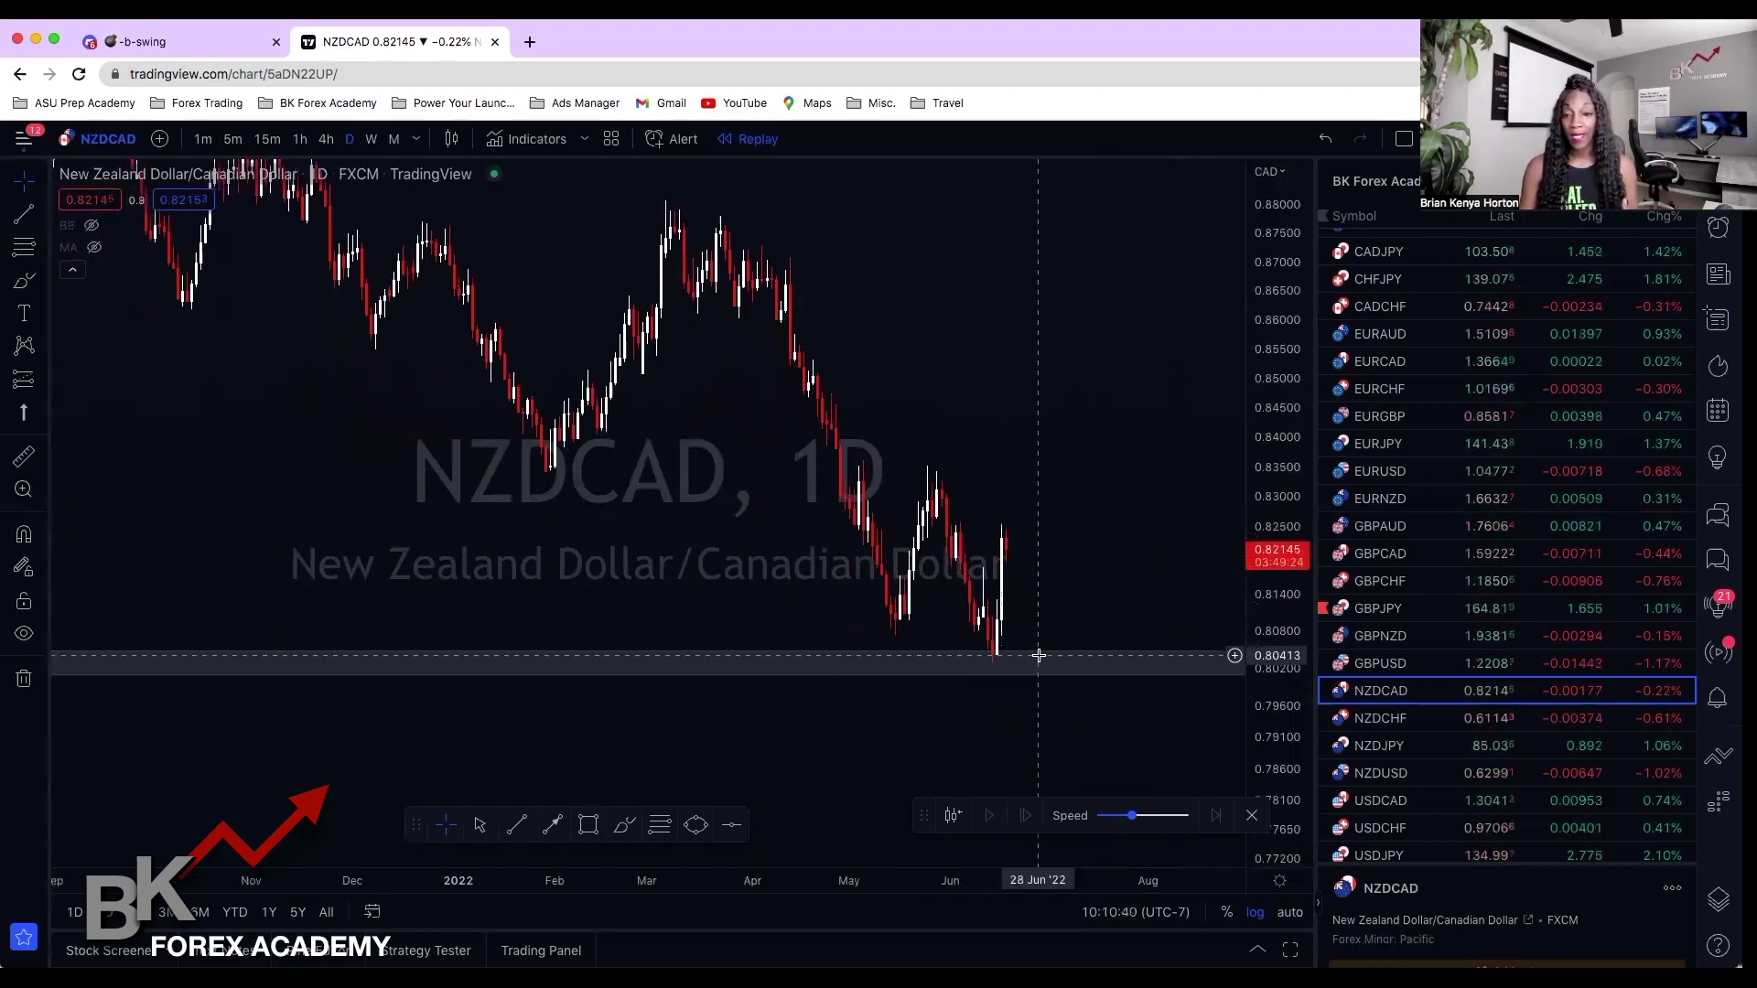
Set NZDCAD back to the weekly timeframe and study the latest candle's wick and body at the Demand Buy Zone for entry criteria
{"action": "left_click", "coordinate": [376, 141]}
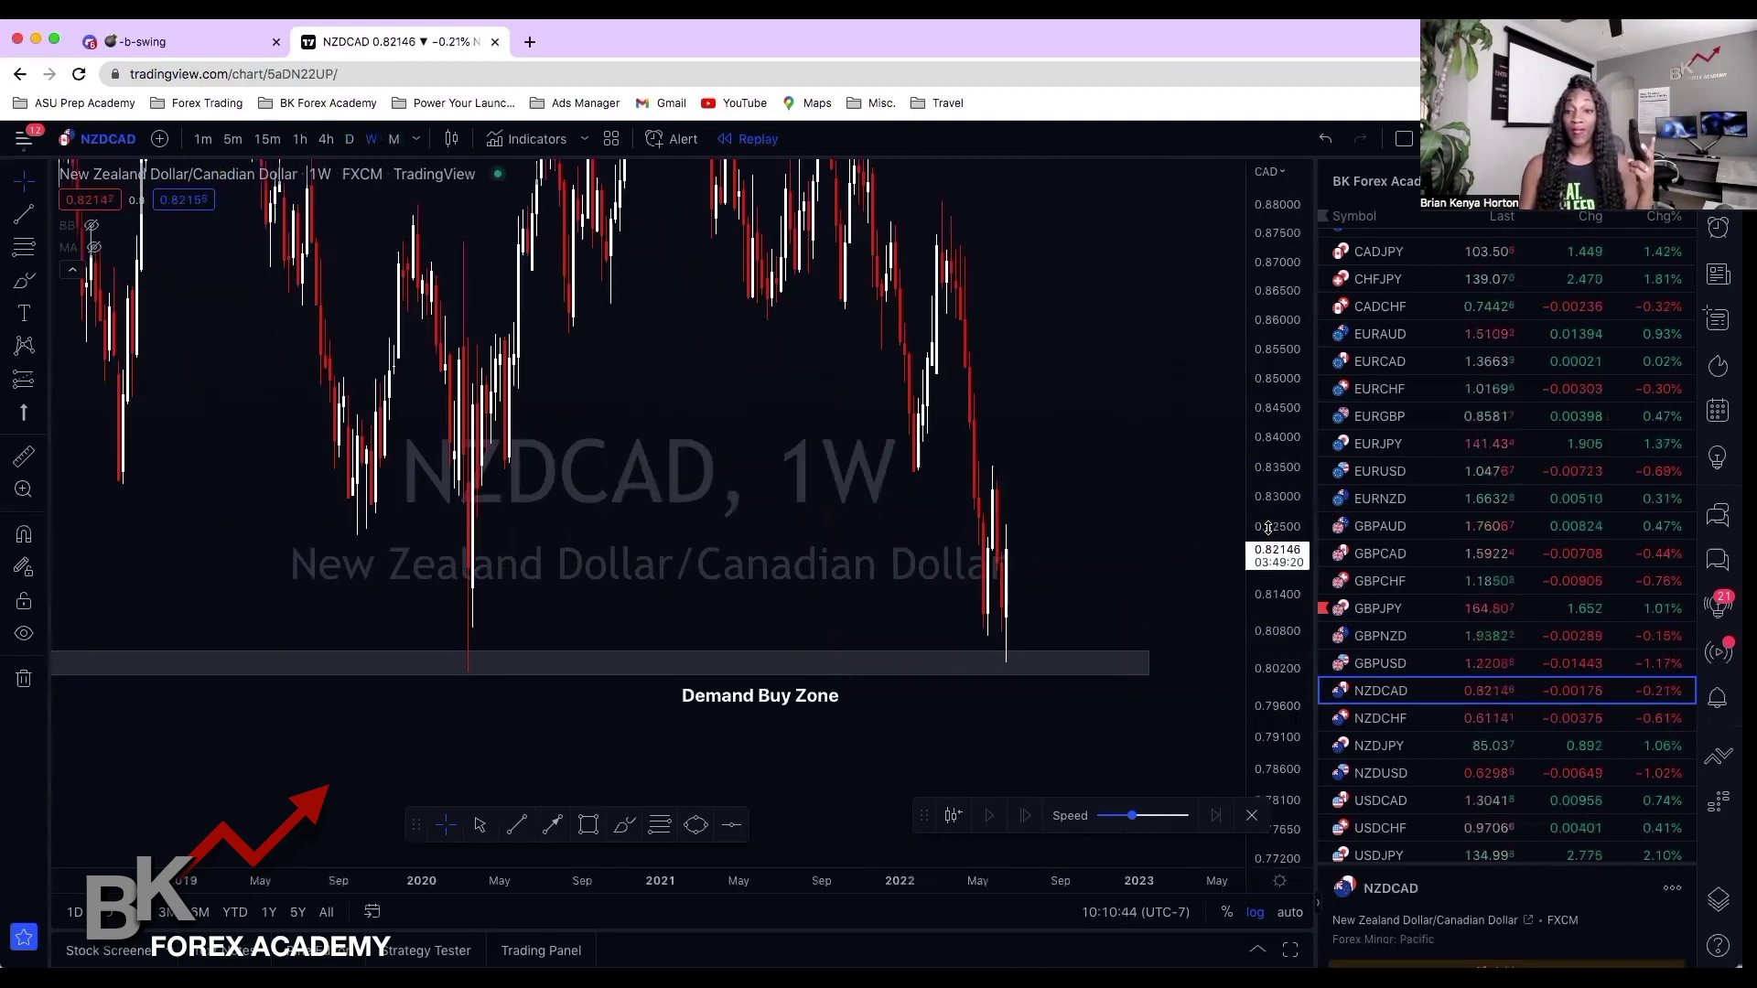
{"action": "left_click_drag", "start_coordinate": [1300, 508], "coordinate": [1281, 610]}
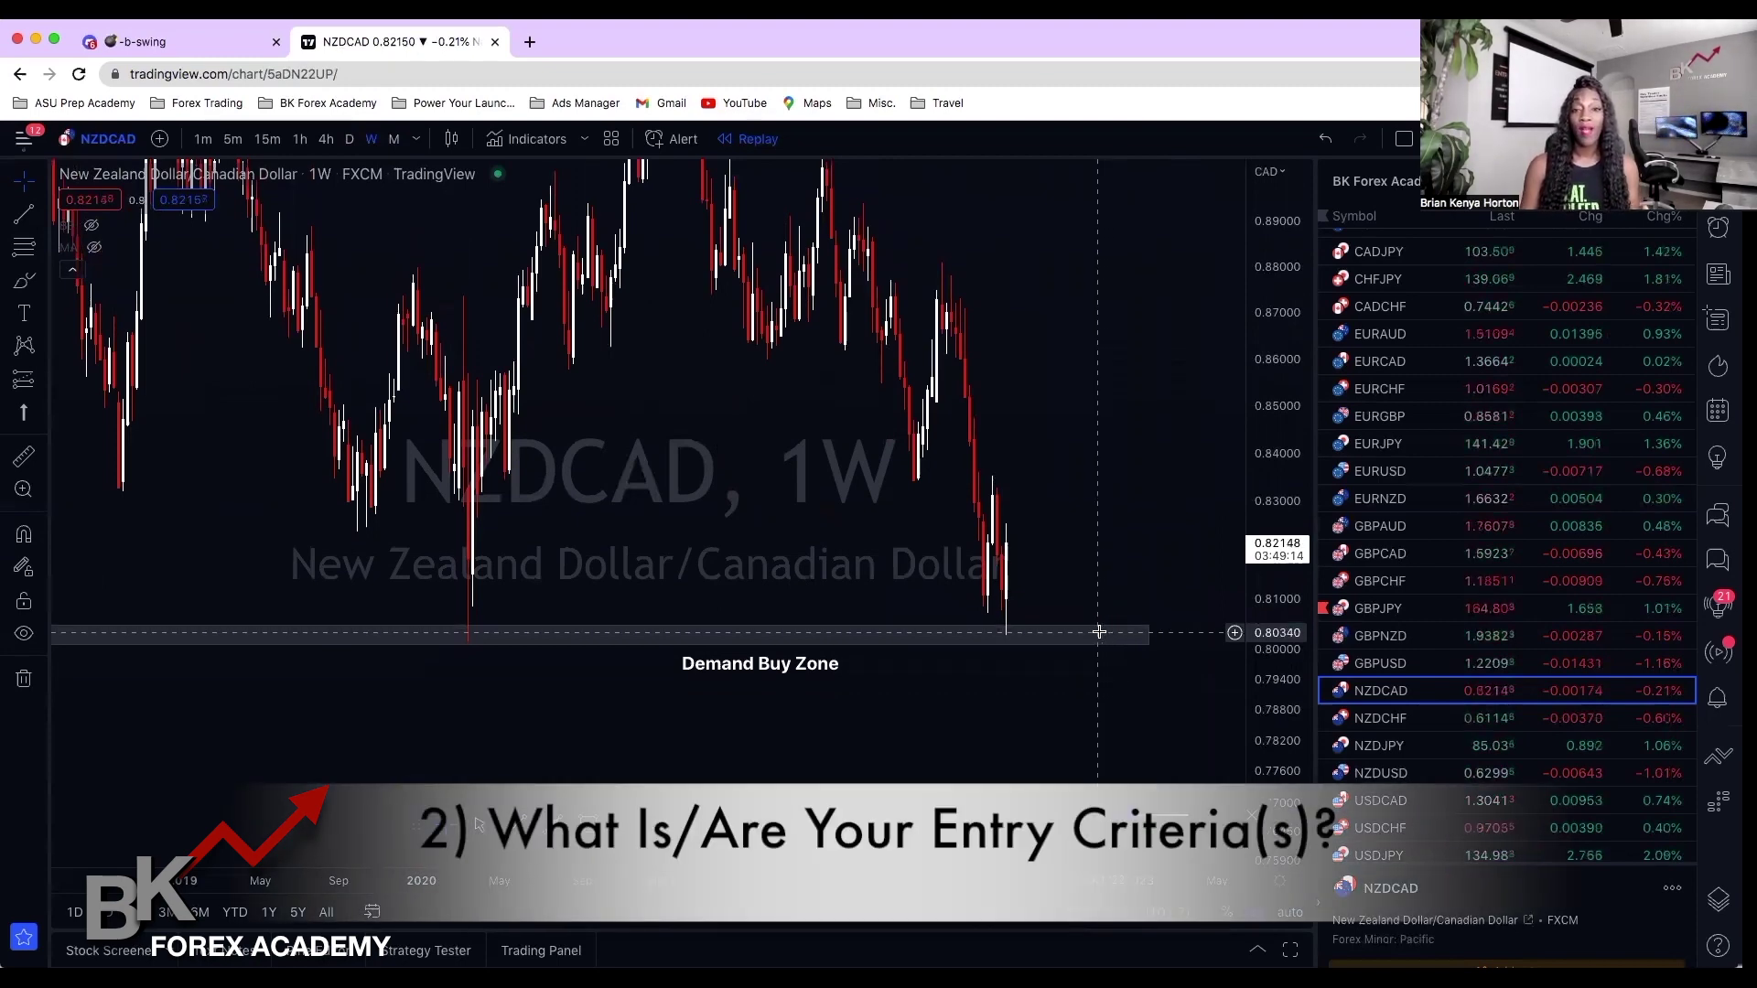
{"action": "scroll", "coordinate": [1073, 691], "scroll_direction": "up", "scroll_amount": 1}
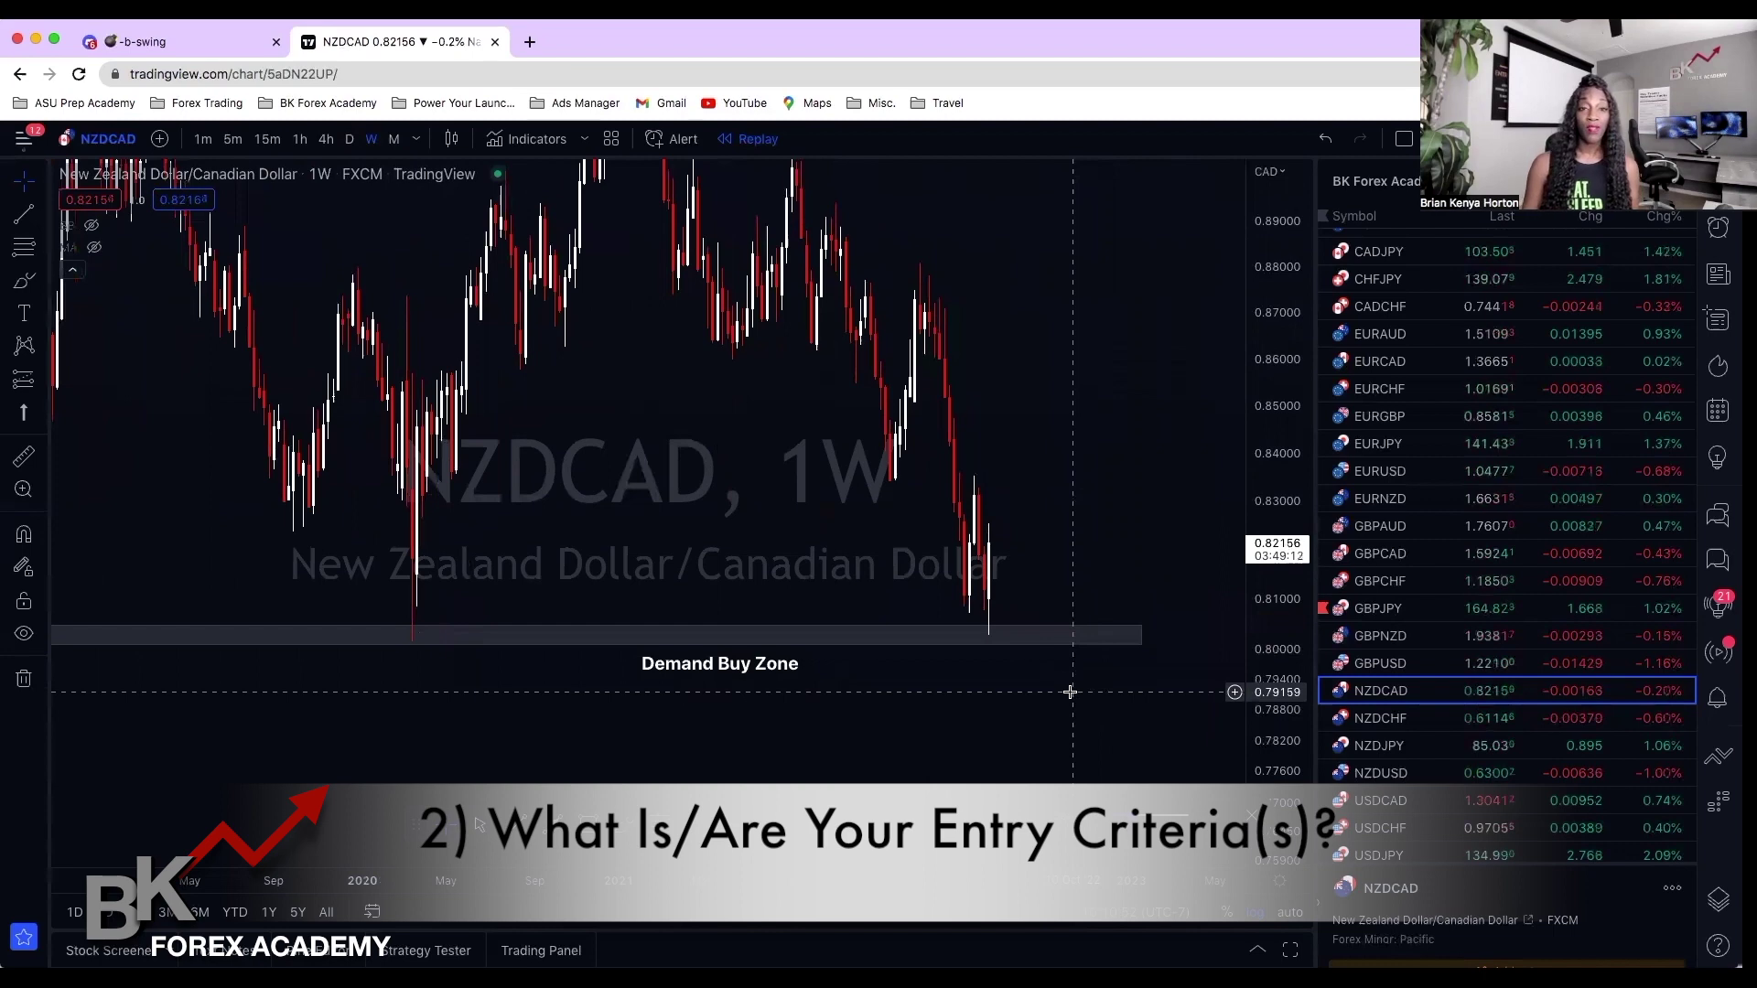
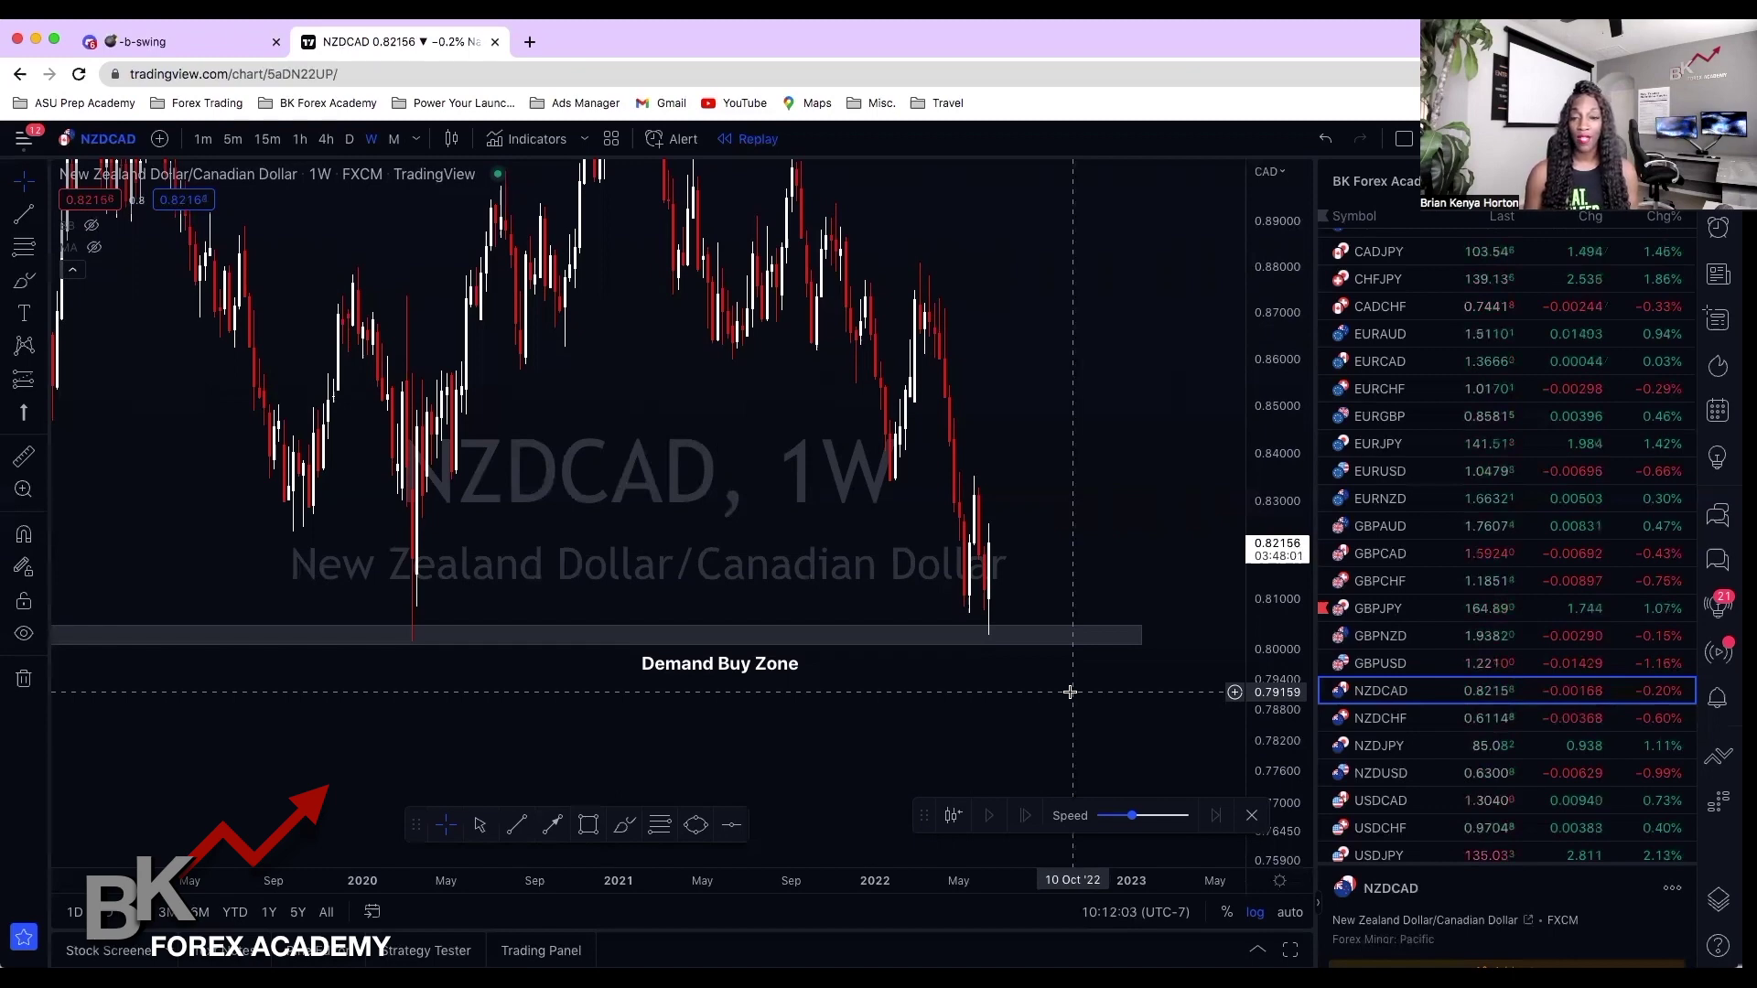
{"action": "scroll", "coordinate": [1070, 693], "scroll_direction": "up", "scroll_amount": 2}
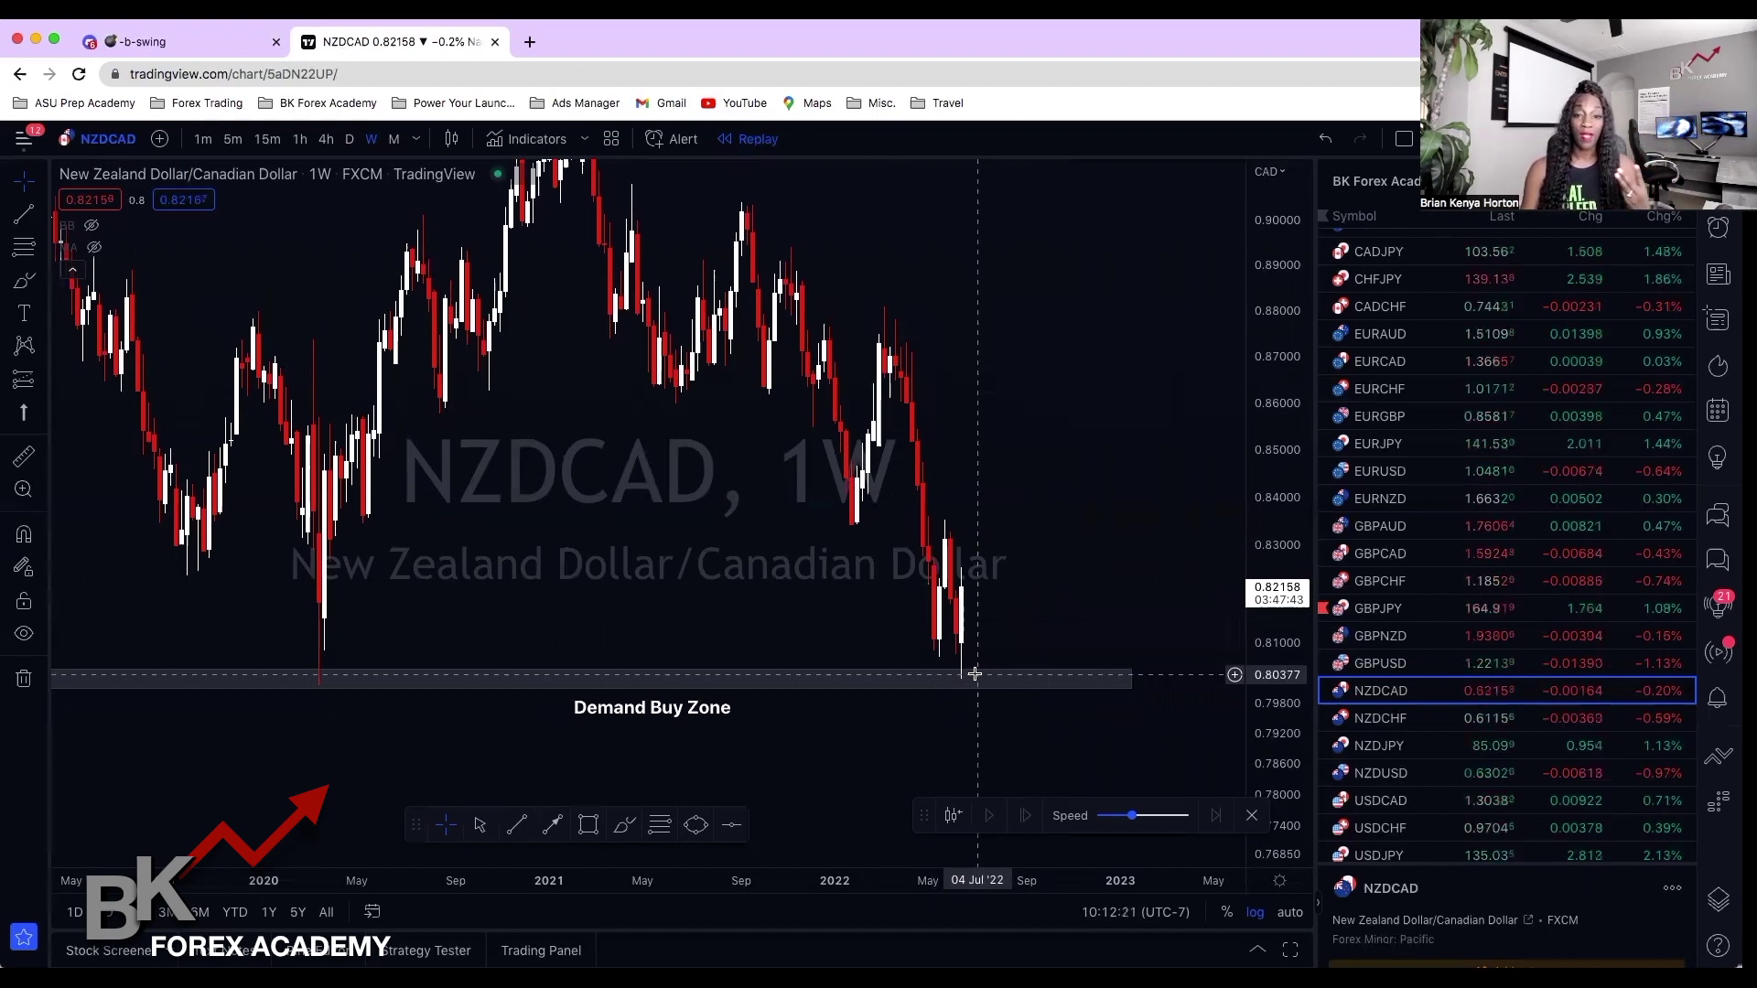
{"action": "scroll", "coordinate": [972, 674], "scroll_direction": "up", "scroll_amount": 3}
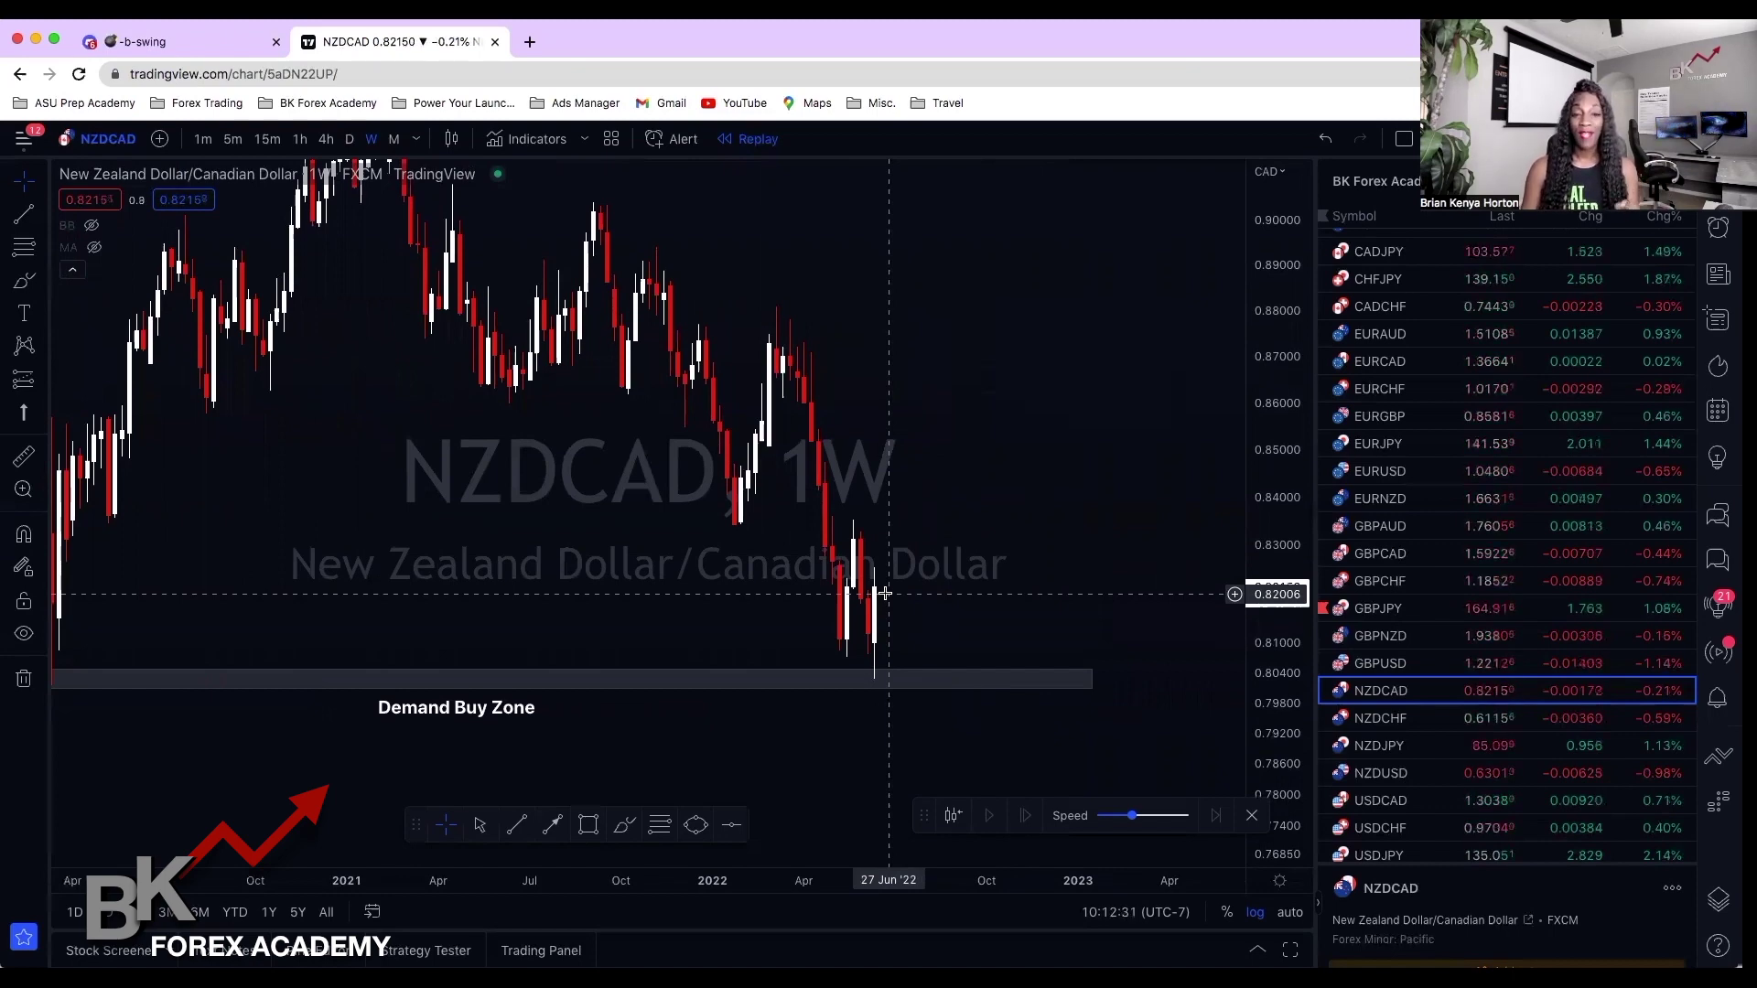
{"action": "scroll", "coordinate": [957, 513], "scroll_direction": "up", "scroll_amount": 2}
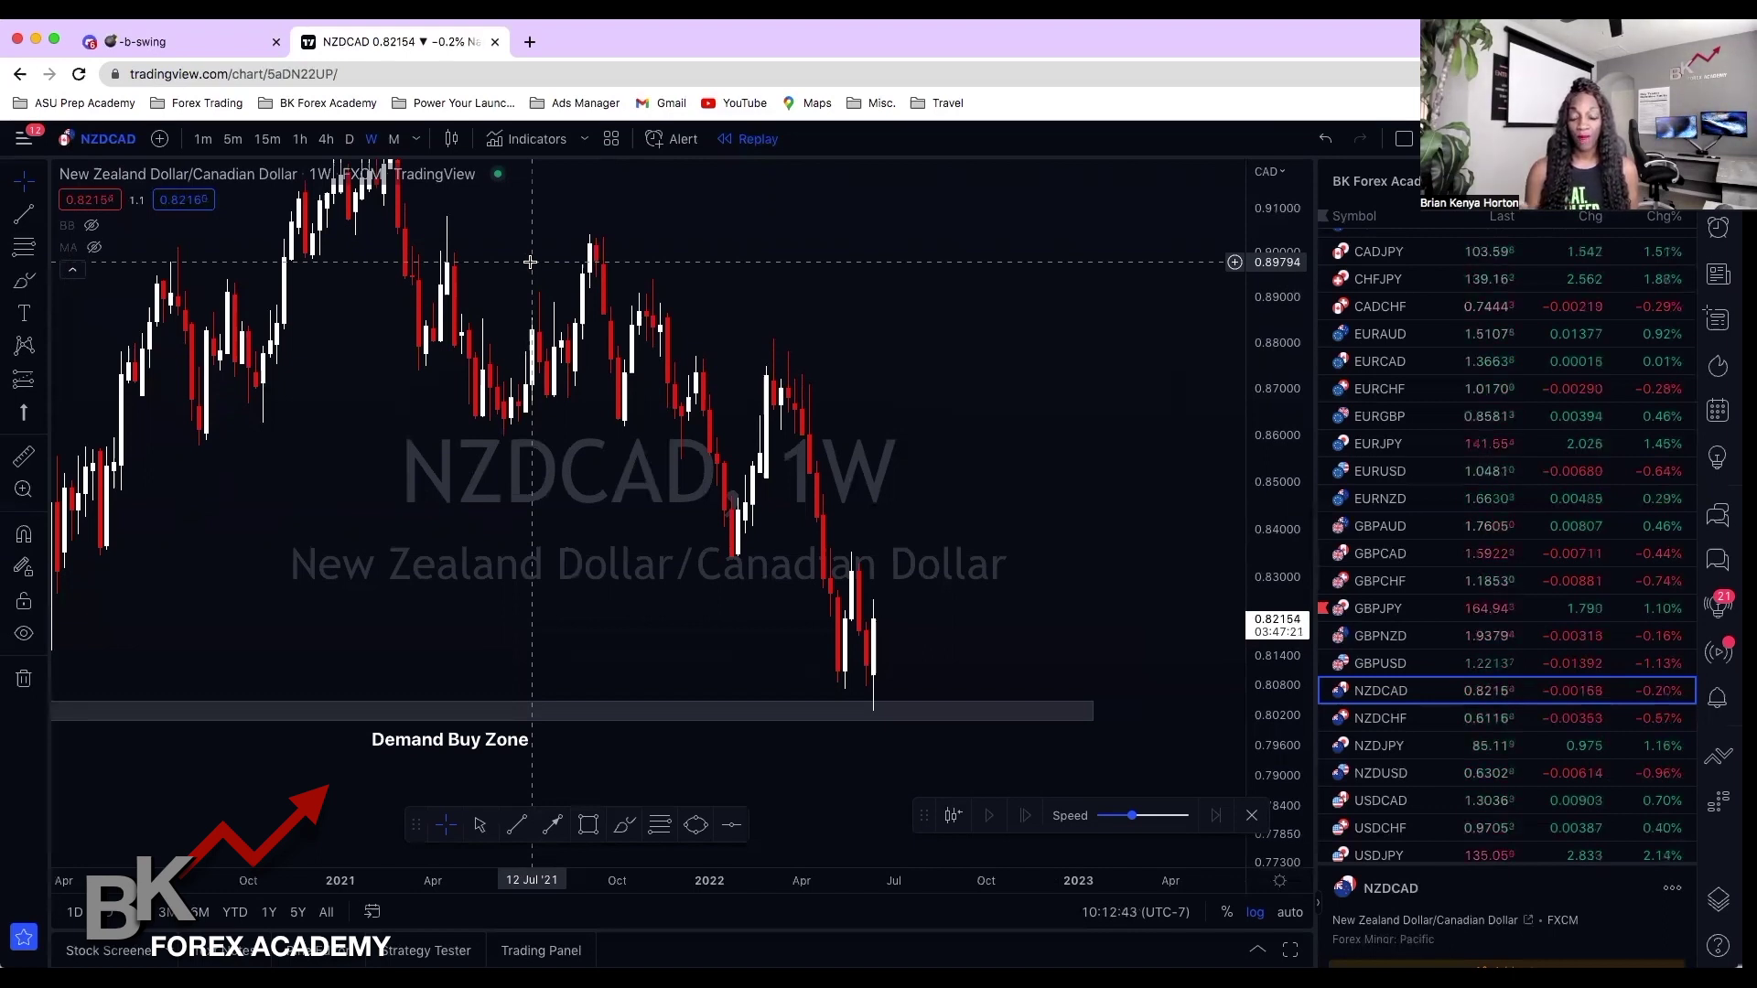
{"action": "left_click_drag", "start_coordinate": [710, 442], "coordinate": [691, 477]}
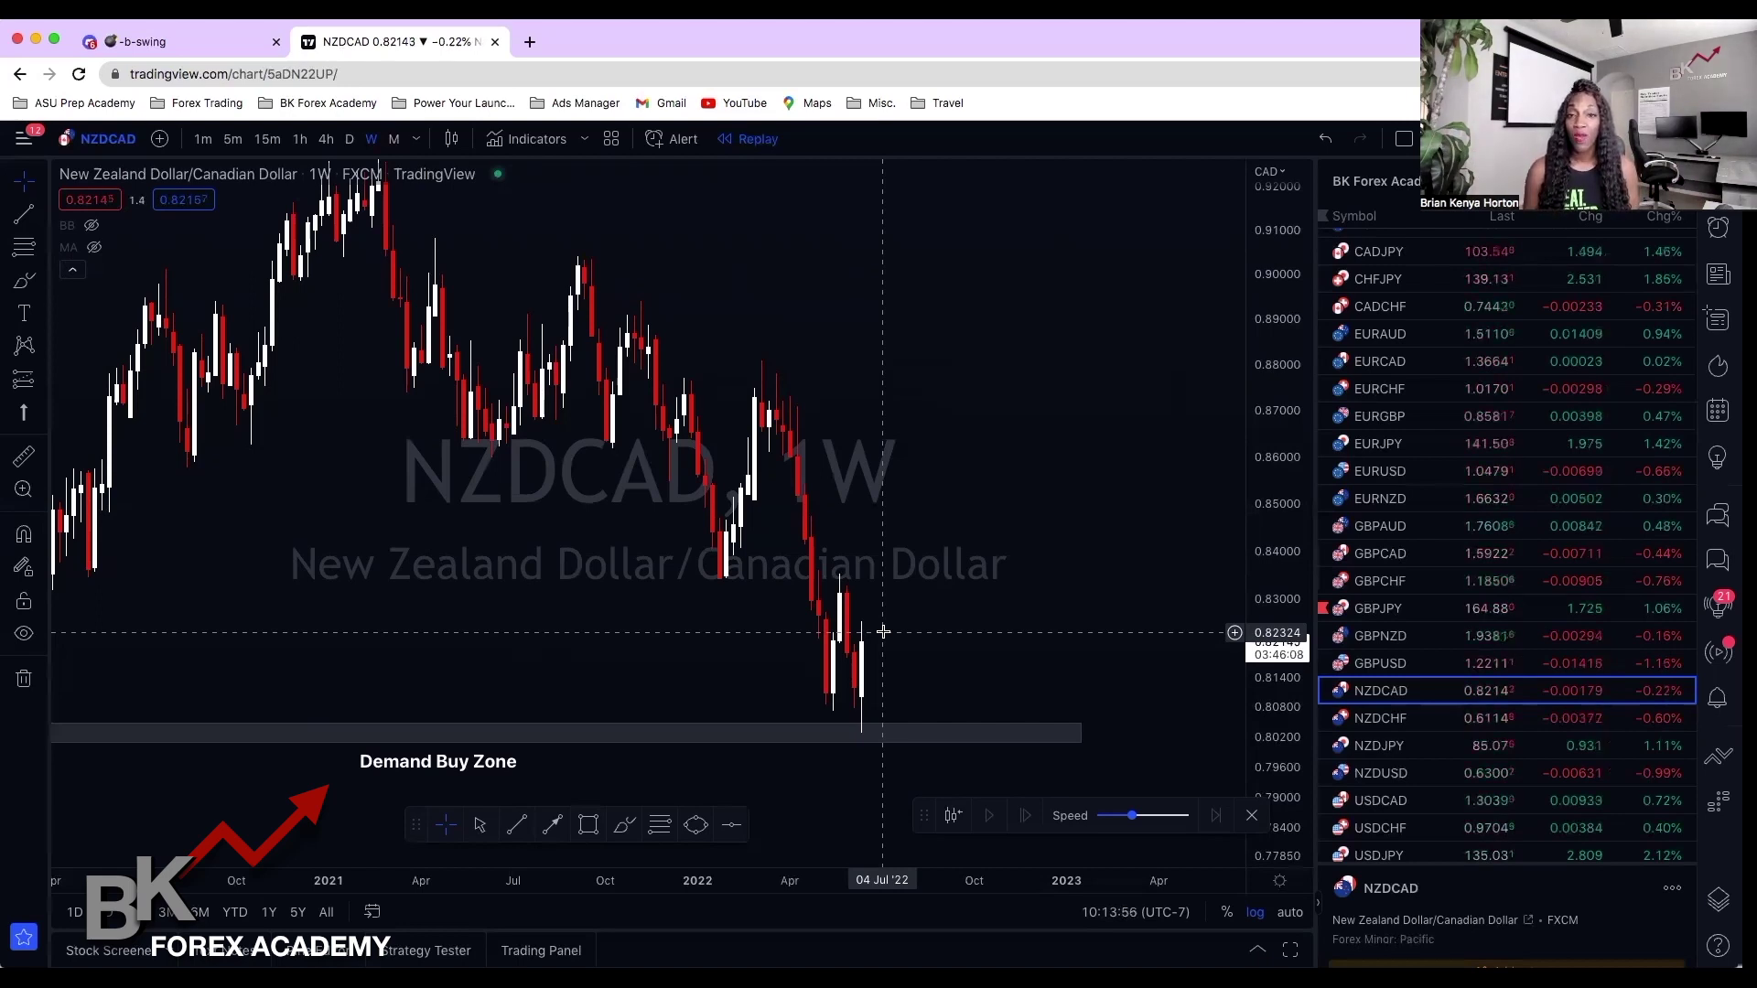
{"action": "scroll", "coordinate": [883, 631], "scroll_direction": "up", "scroll_amount": 3}
{"action": "left_click_drag", "start_coordinate": [894, 522], "coordinate": [906, 482]}
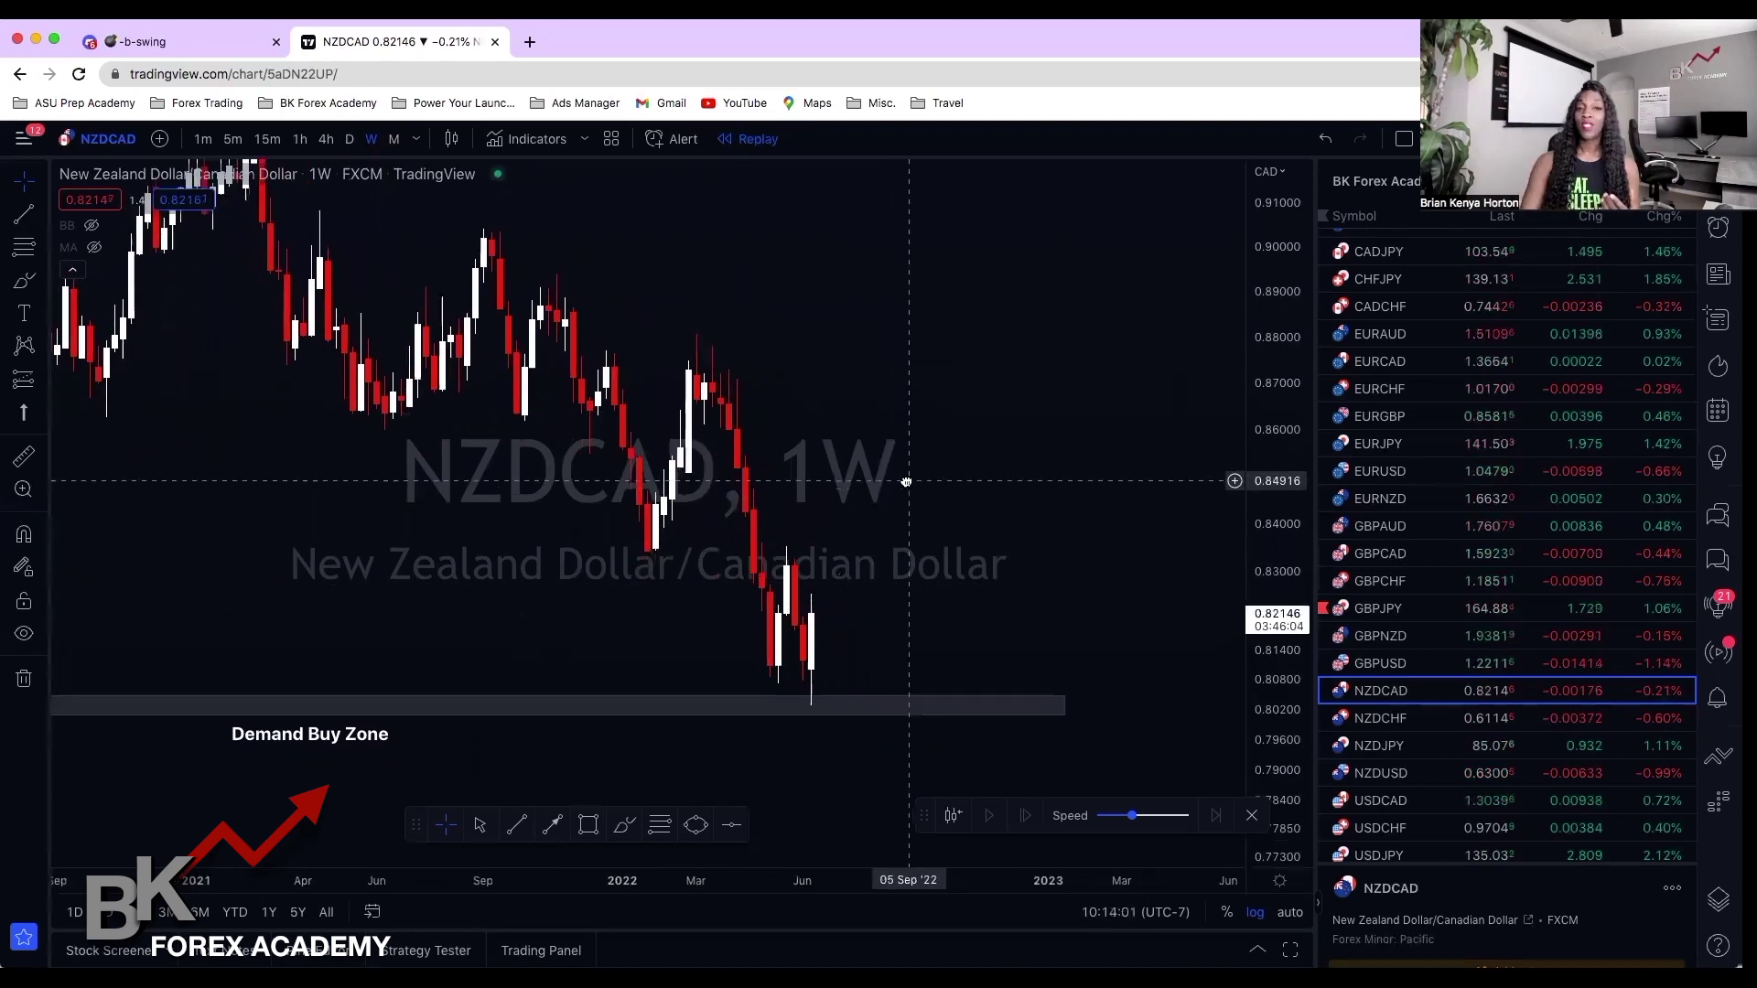
{"action": "scroll", "coordinate": [931, 613], "scroll_direction": "down", "scroll_amount": 2}
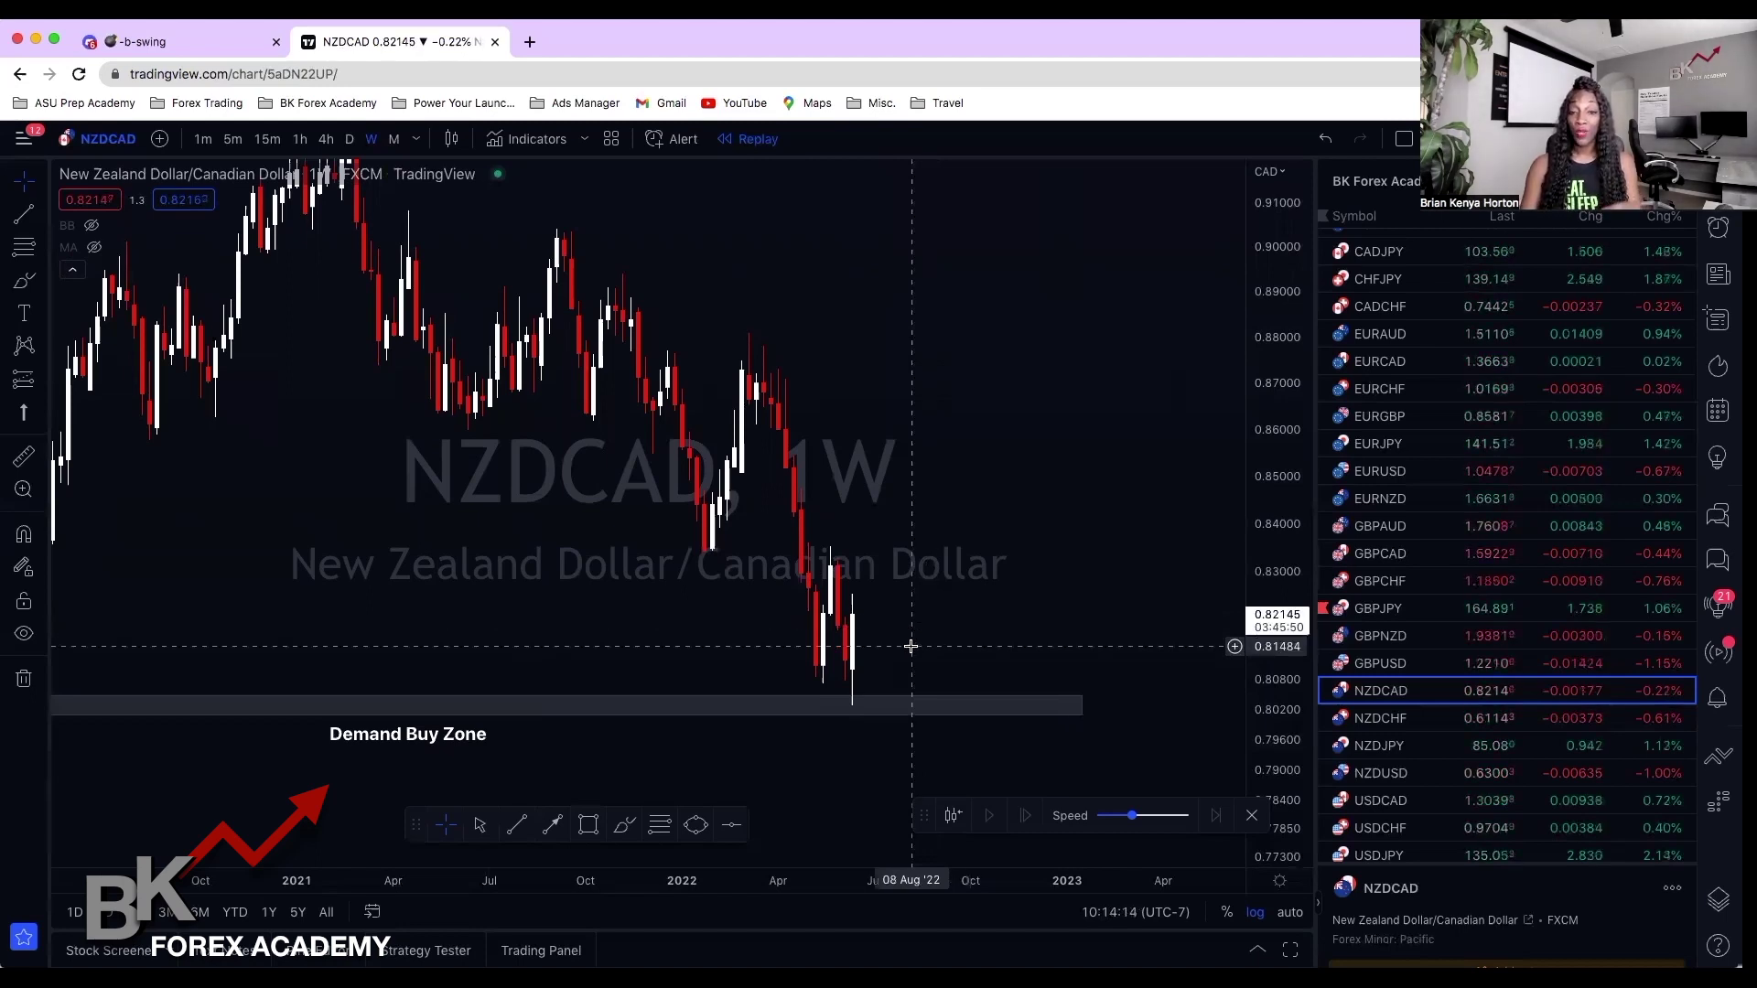
{"action": "scroll", "coordinate": [906, 645], "scroll_direction": "down", "scroll_amount": 2}
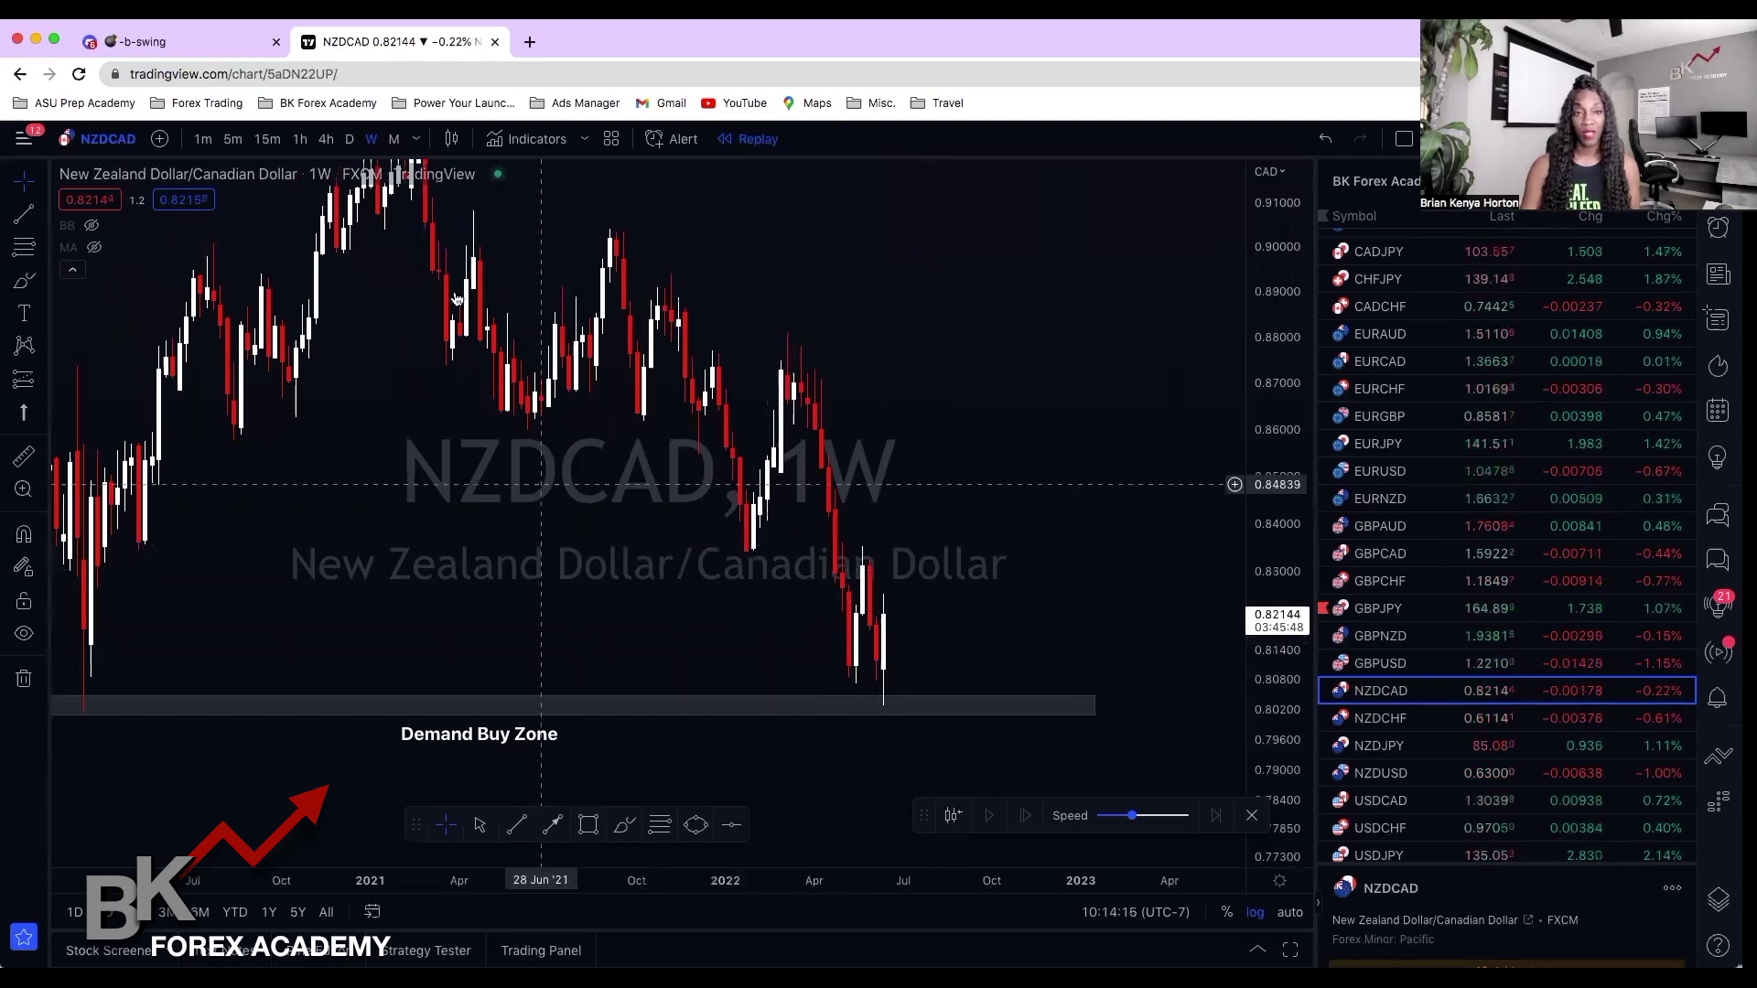
Show NZDCAD on the monthly timeframe and move the Demand Buy Zone label beneath the 2020 low wick
{"action": "left_click", "coordinate": [394, 144]}
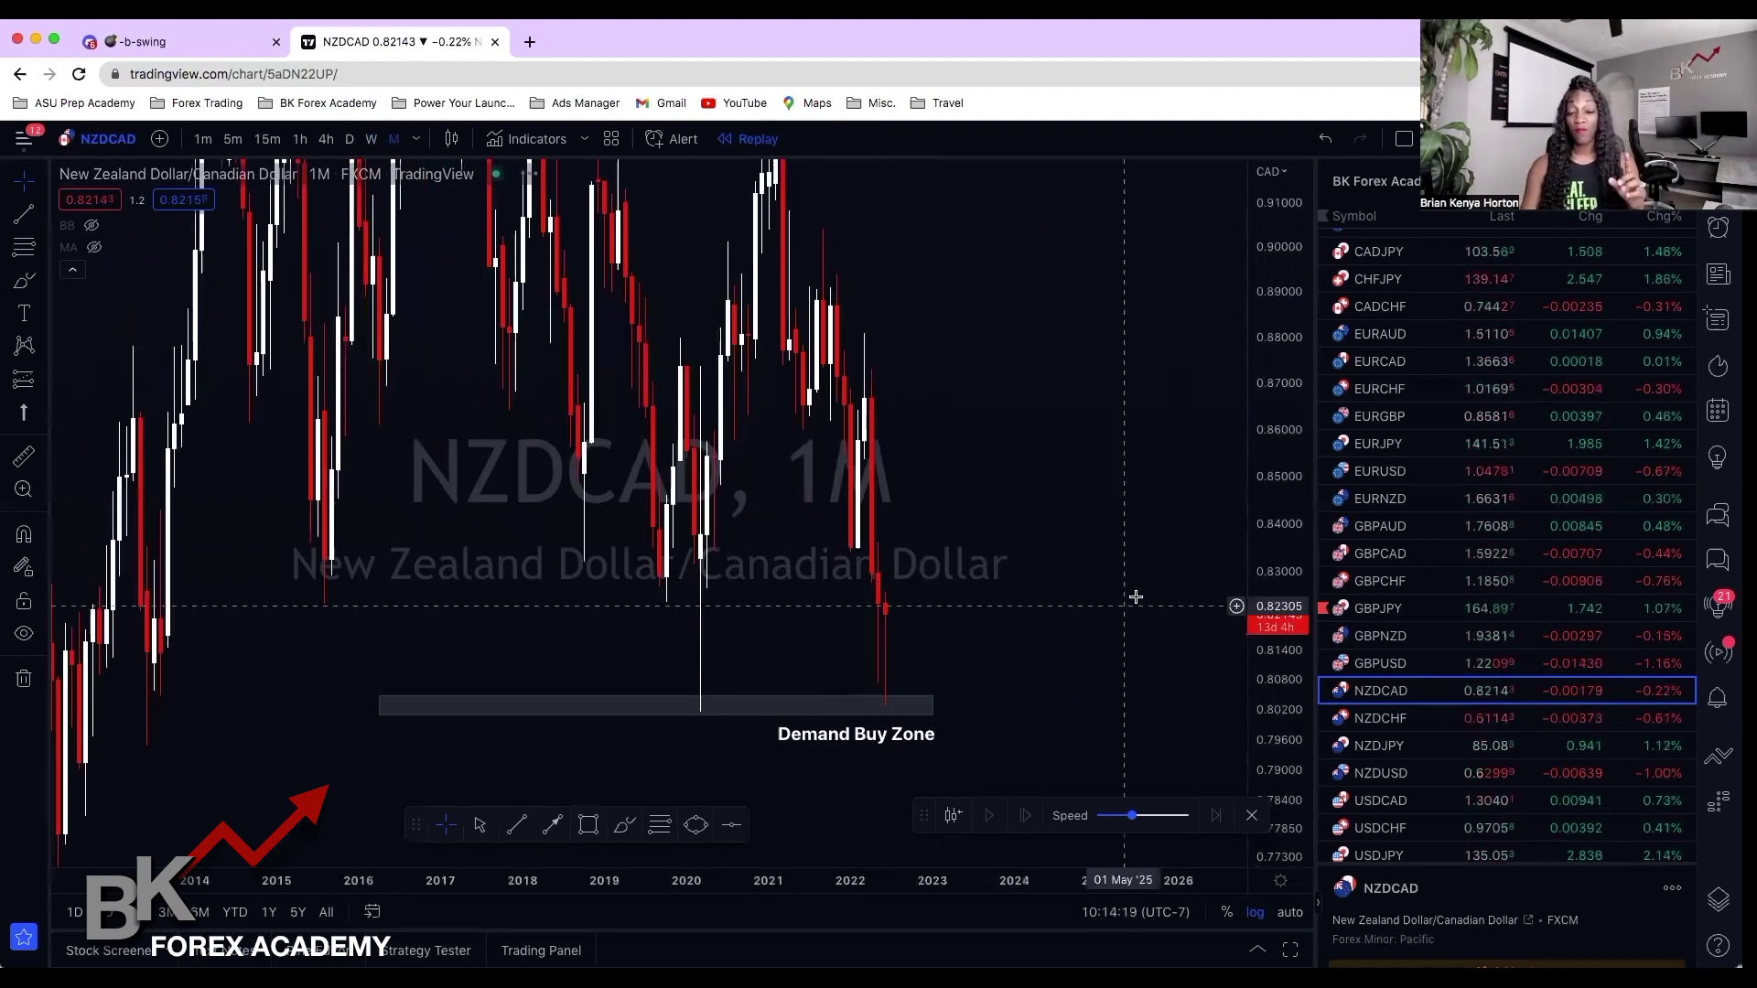
{"action": "left_click_drag", "start_coordinate": [1276, 604], "coordinate": [1272, 655]}
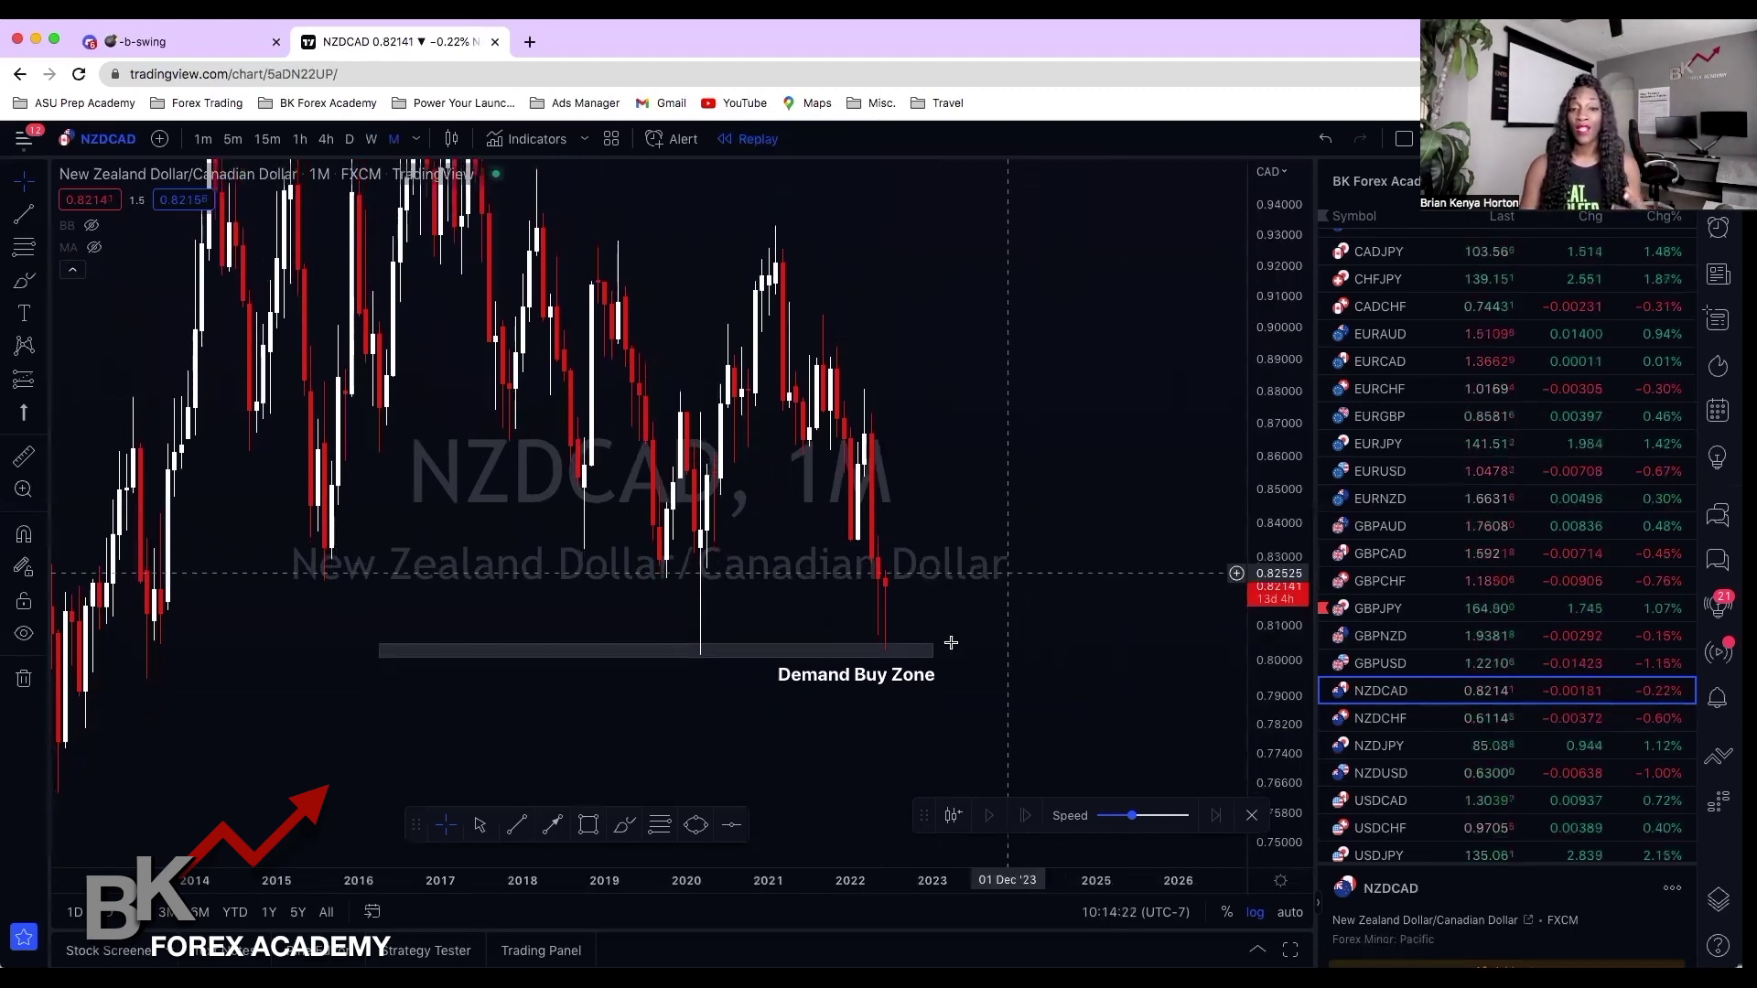
{"action": "left_click_drag", "start_coordinate": [873, 674], "coordinate": [730, 675]}
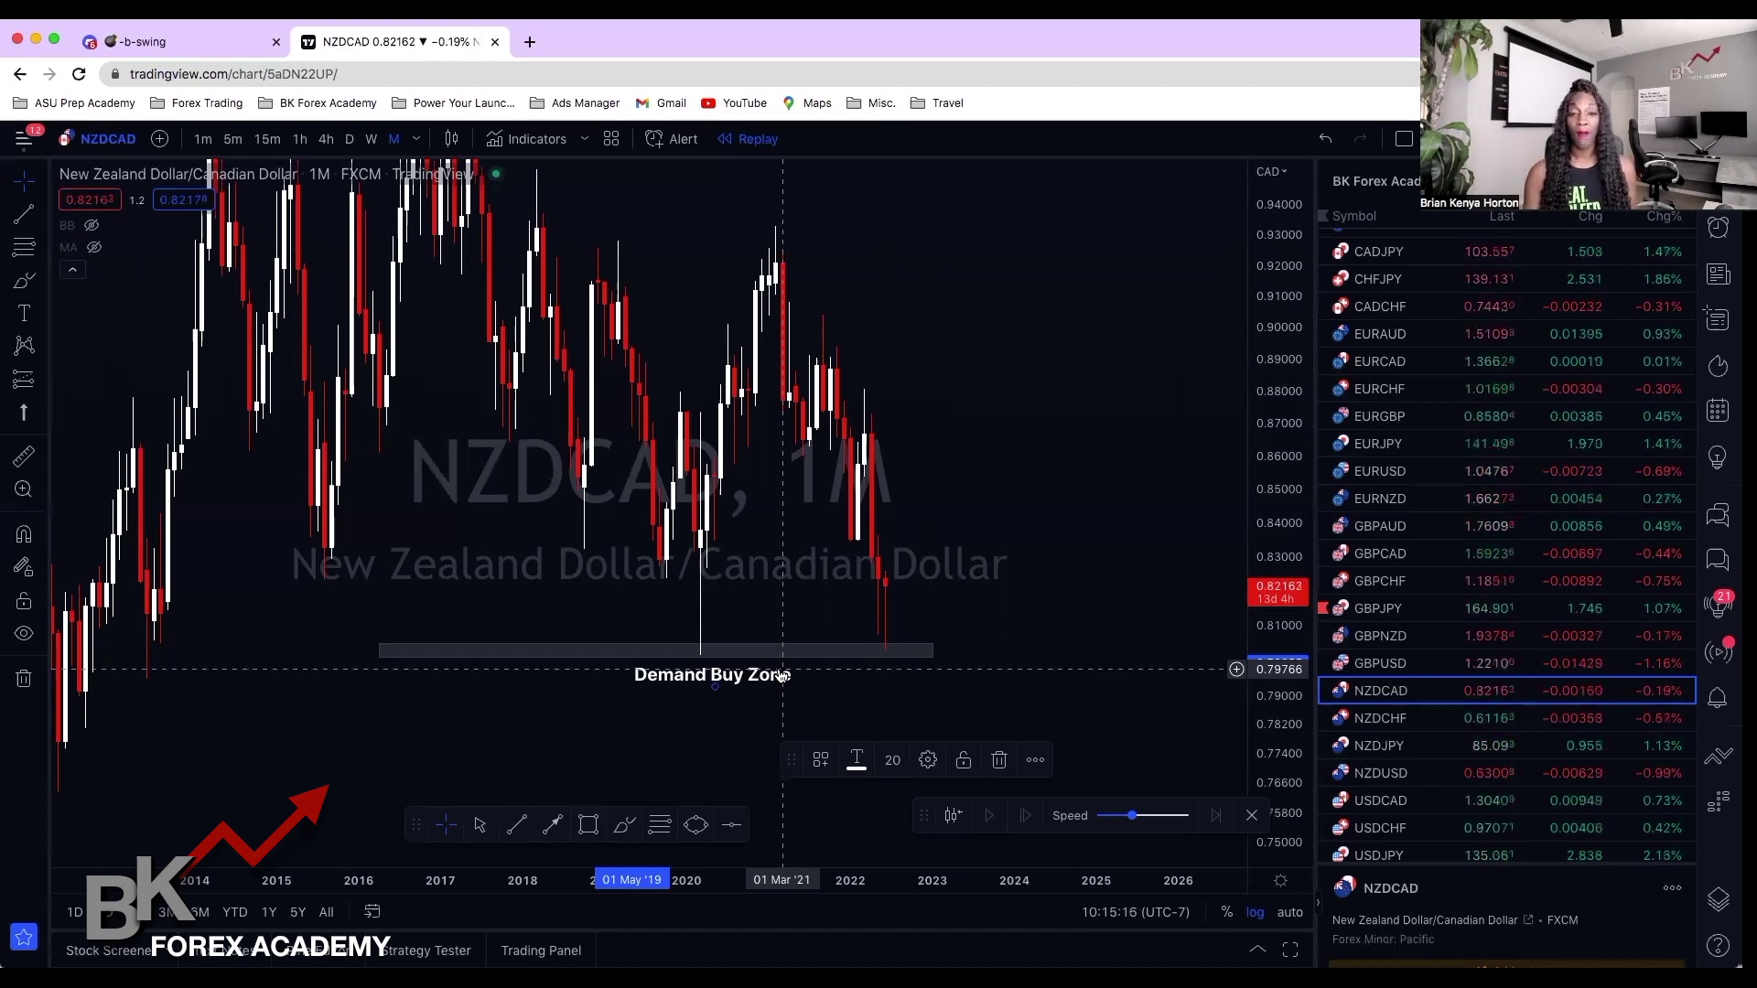
{"action": "scroll", "coordinate": [787, 677], "scroll_direction": "right", "scroll_amount": 3}
{"action": "scroll", "coordinate": [799, 681], "scroll_direction": "left", "scroll_amount": 3}
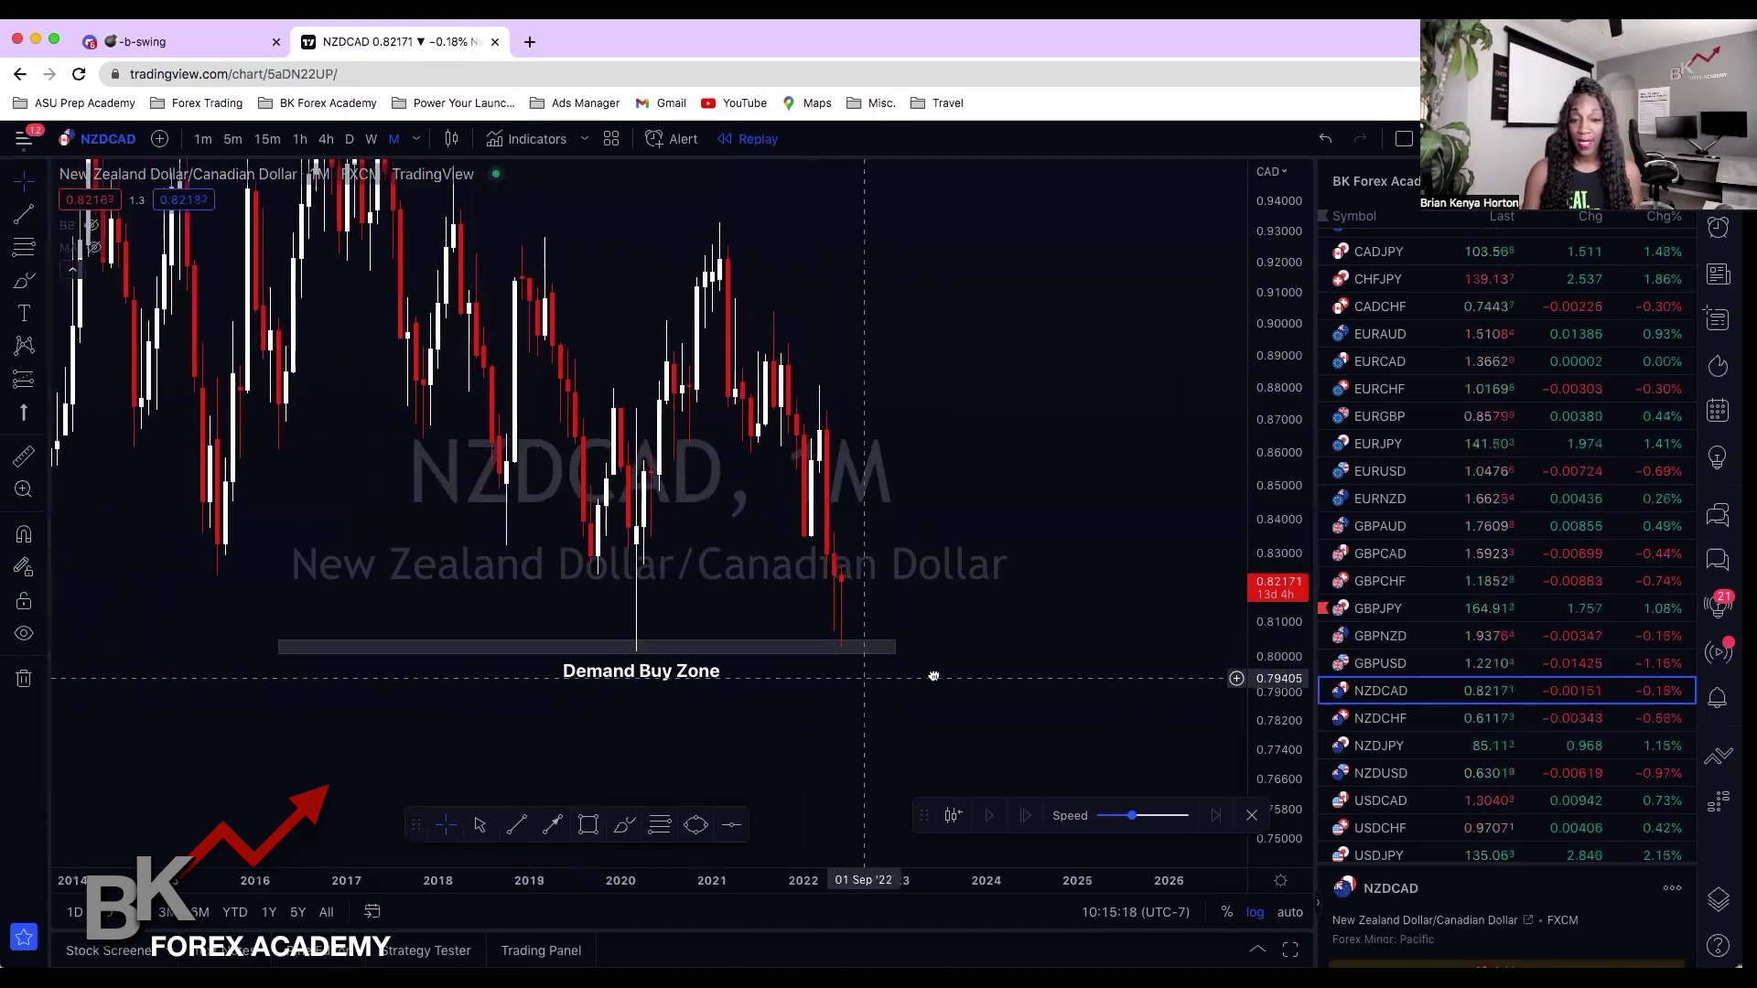
Shift the Demand Buy Zone label slightly further along the zone, past the 2020 low wick
{"action": "left_click_drag", "start_coordinate": [801, 678], "coordinate": [806, 680]}
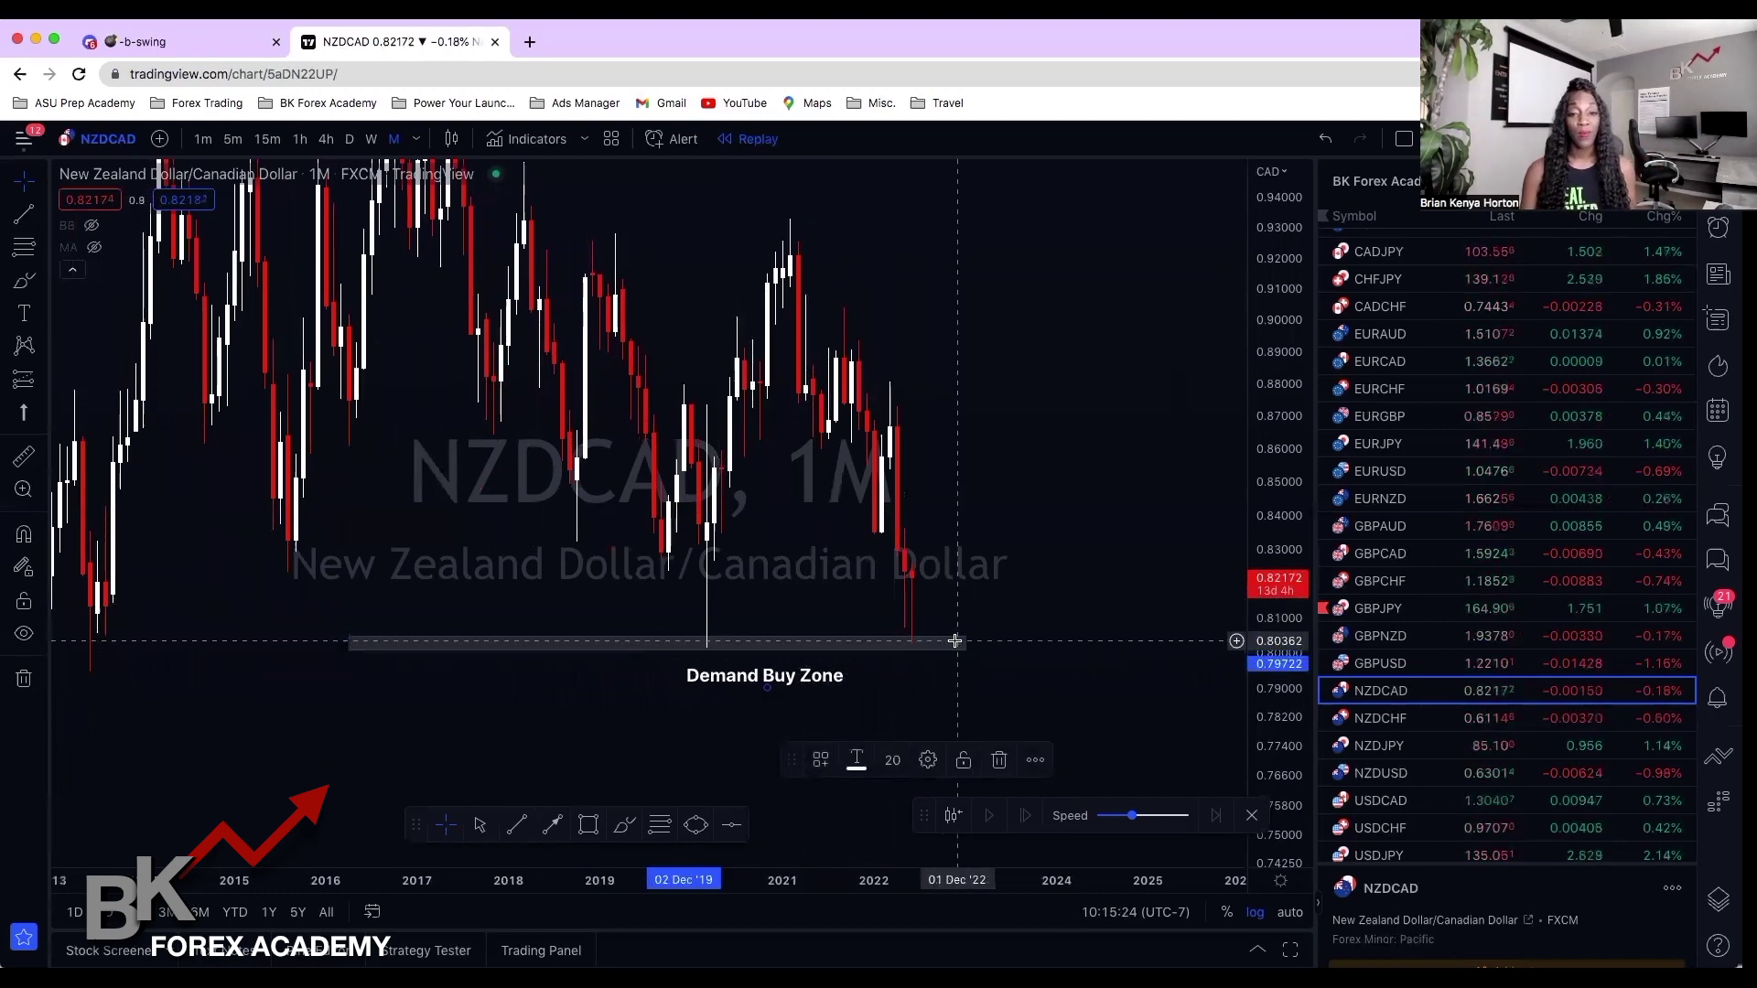
Open the EarnForex Position Size Calculator page in a new browser tab
{"action": "left_click", "coordinate": [528, 43]}
{"action": "type", "text": "earn"}
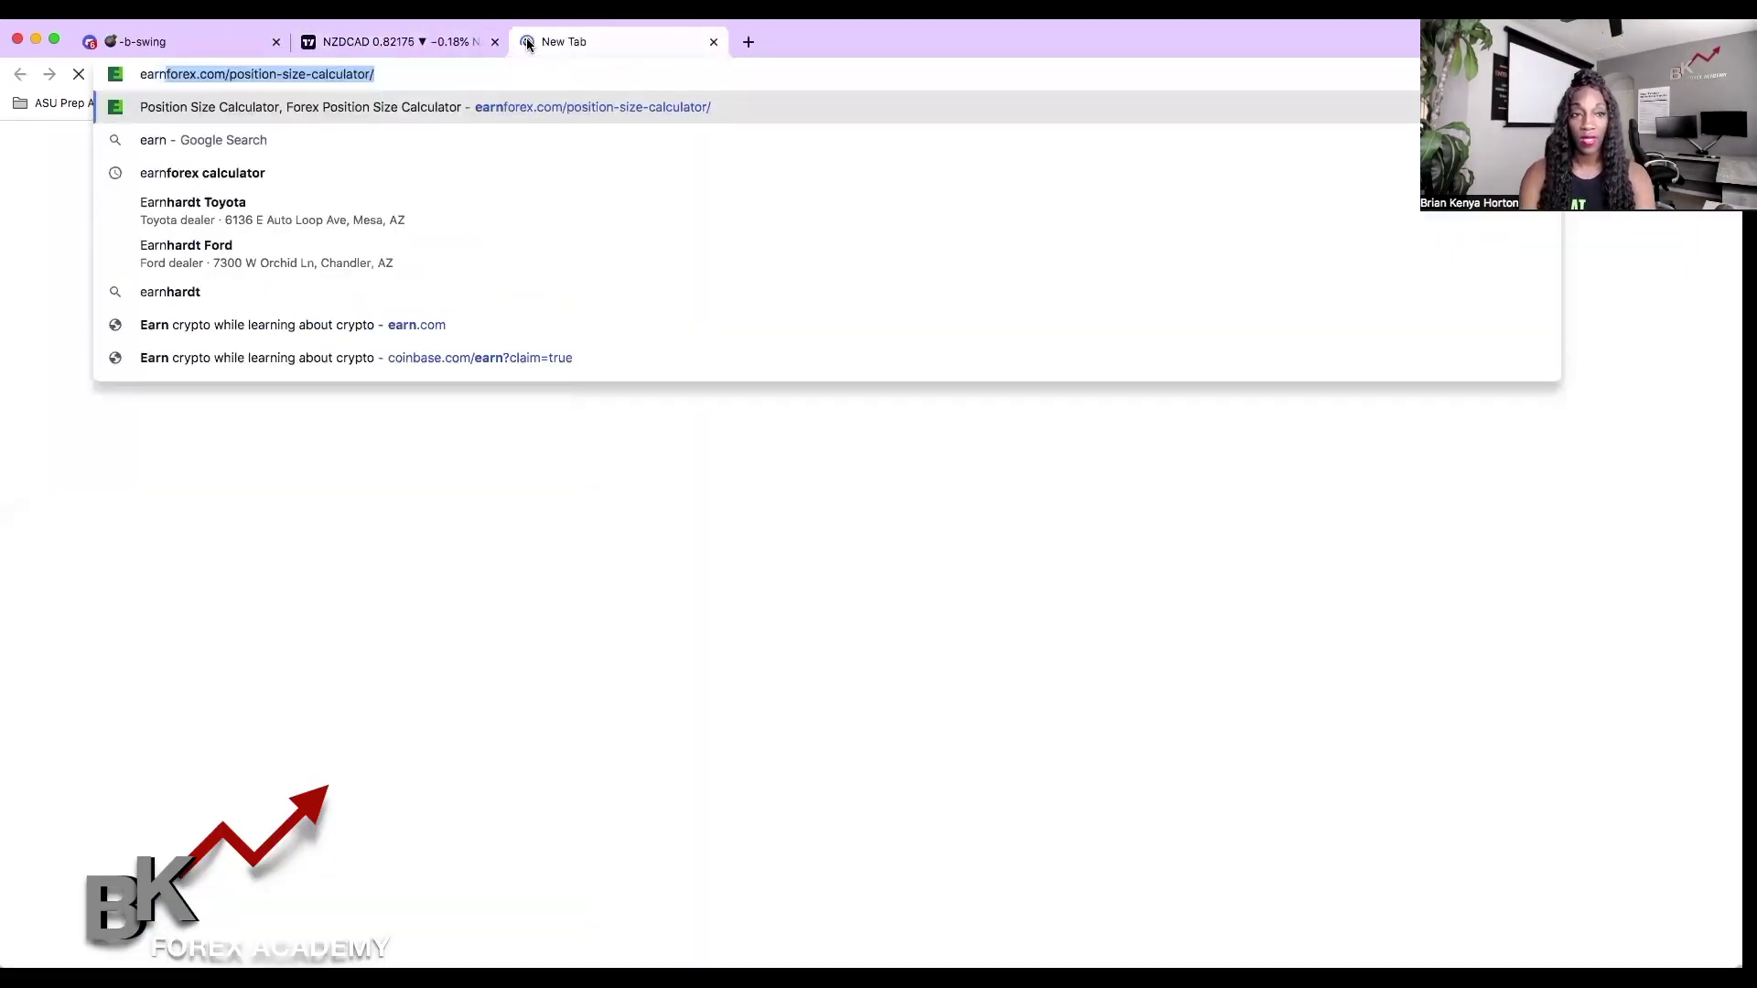
{"action": "key", "text": "Return"}
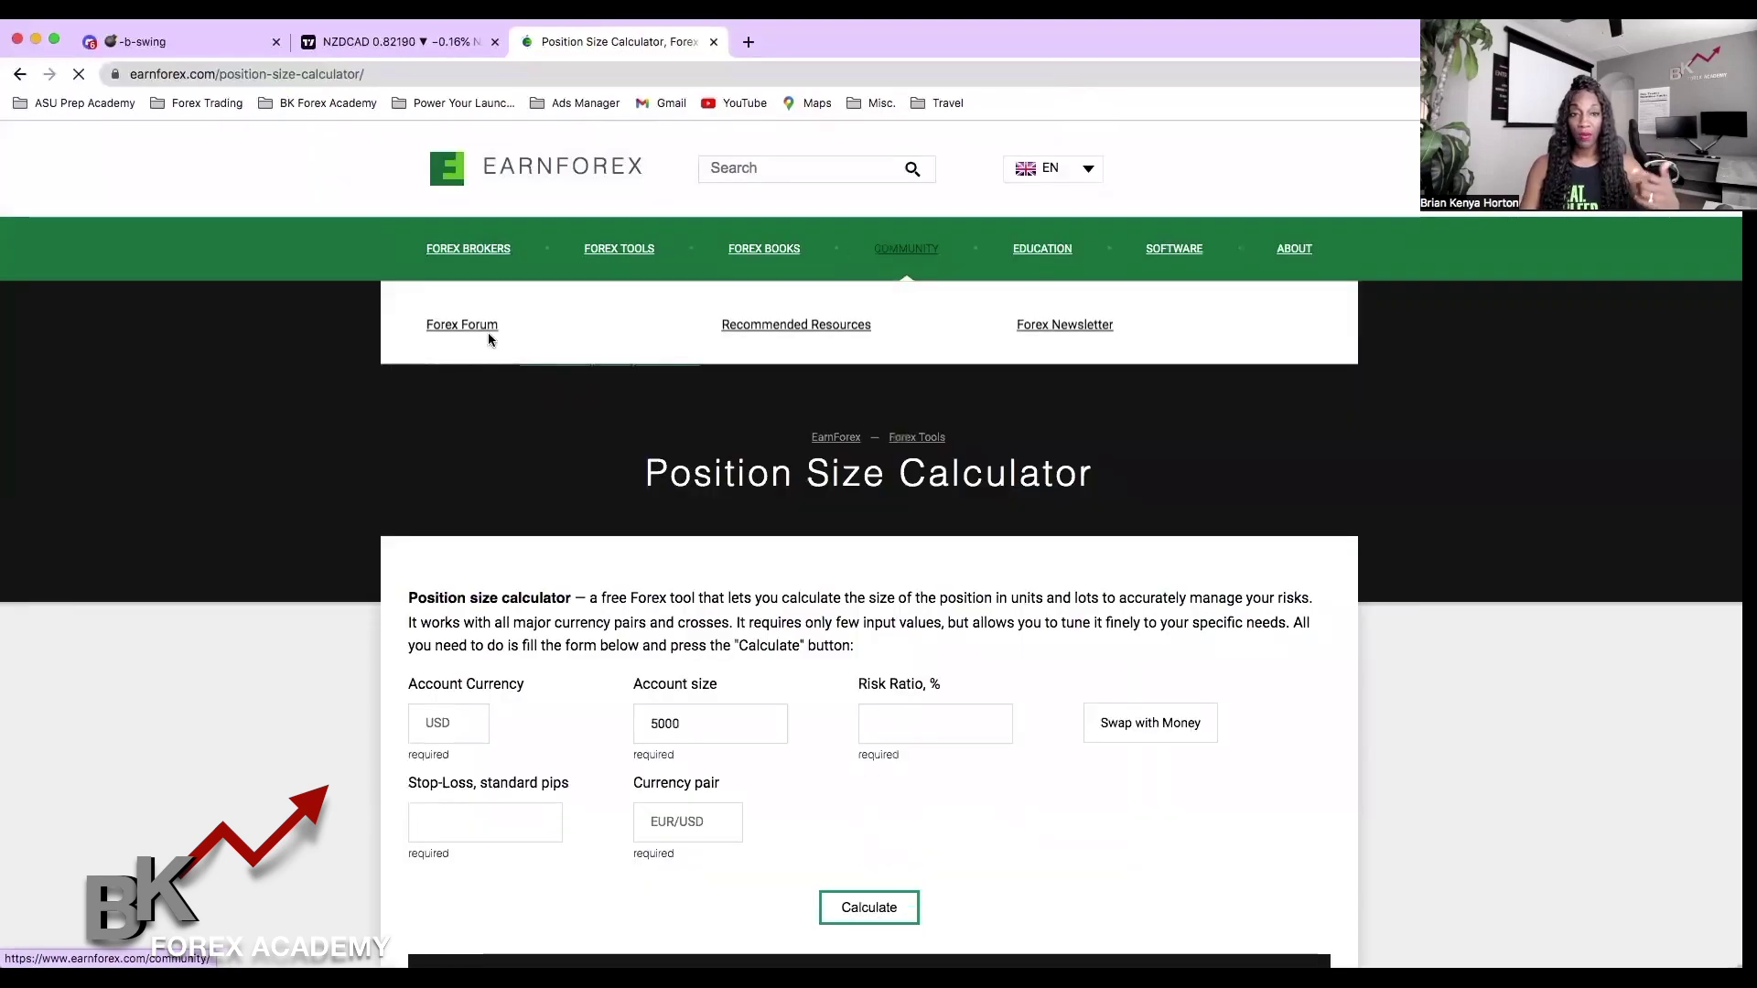
Set the calculator's account size to 50000 and the risk ratio to 2%
{"action": "scroll", "coordinate": [651, 631], "scroll_direction": "down", "scroll_amount": 5}
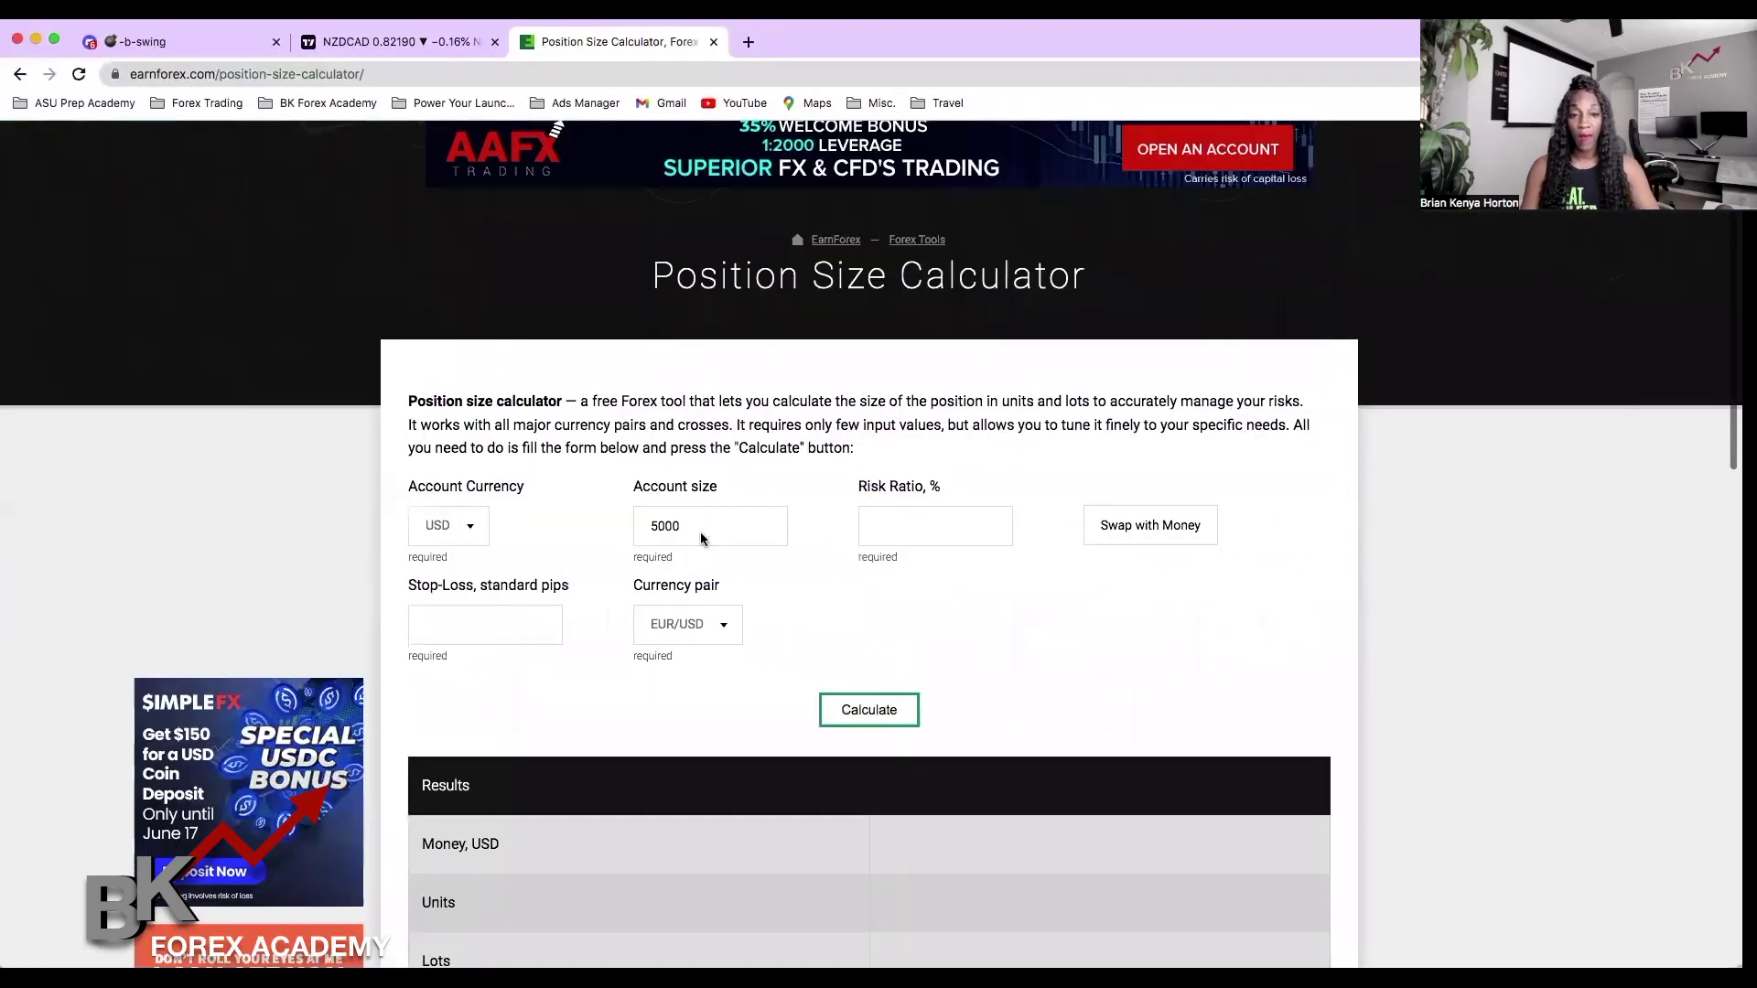
{"action": "left_click", "coordinate": [706, 517]}
{"action": "key", "text": "BackSpace"}
{"action": "key", "text": "BackSpace"}
{"action": "key", "text": "BackSpace"}
{"action": "type", "text": "0000"}
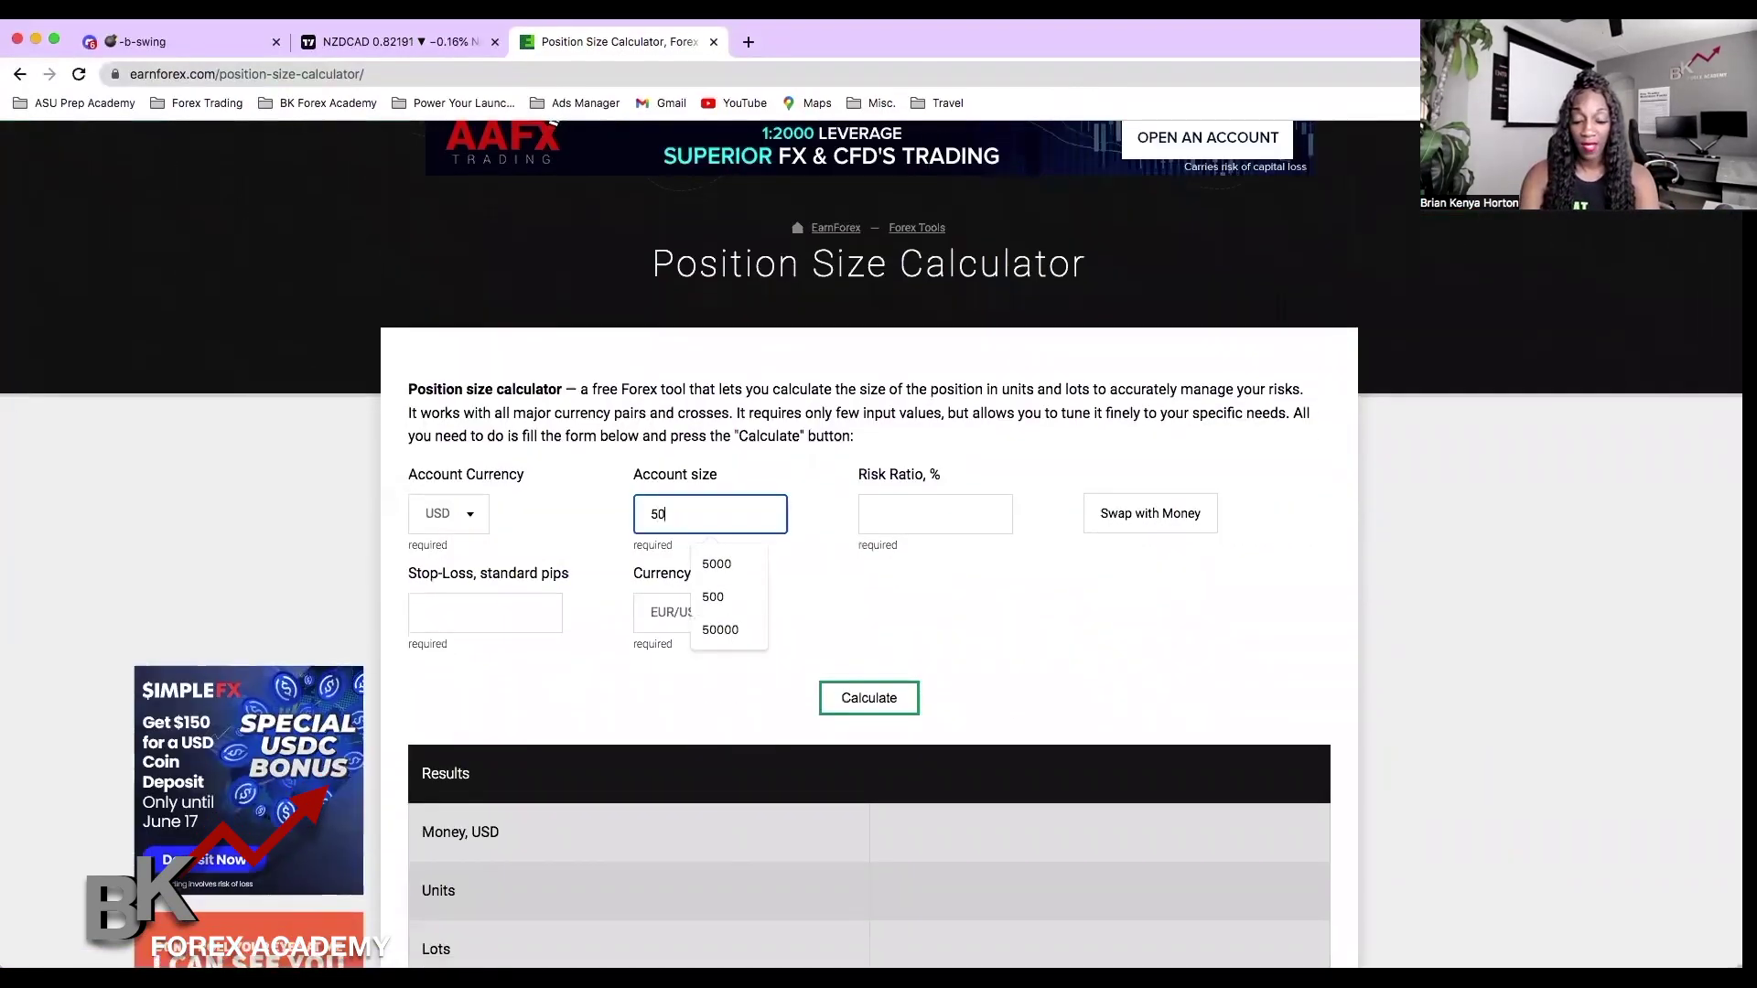
{"action": "key", "text": "Tab"}
{"action": "type", "text": "2"}
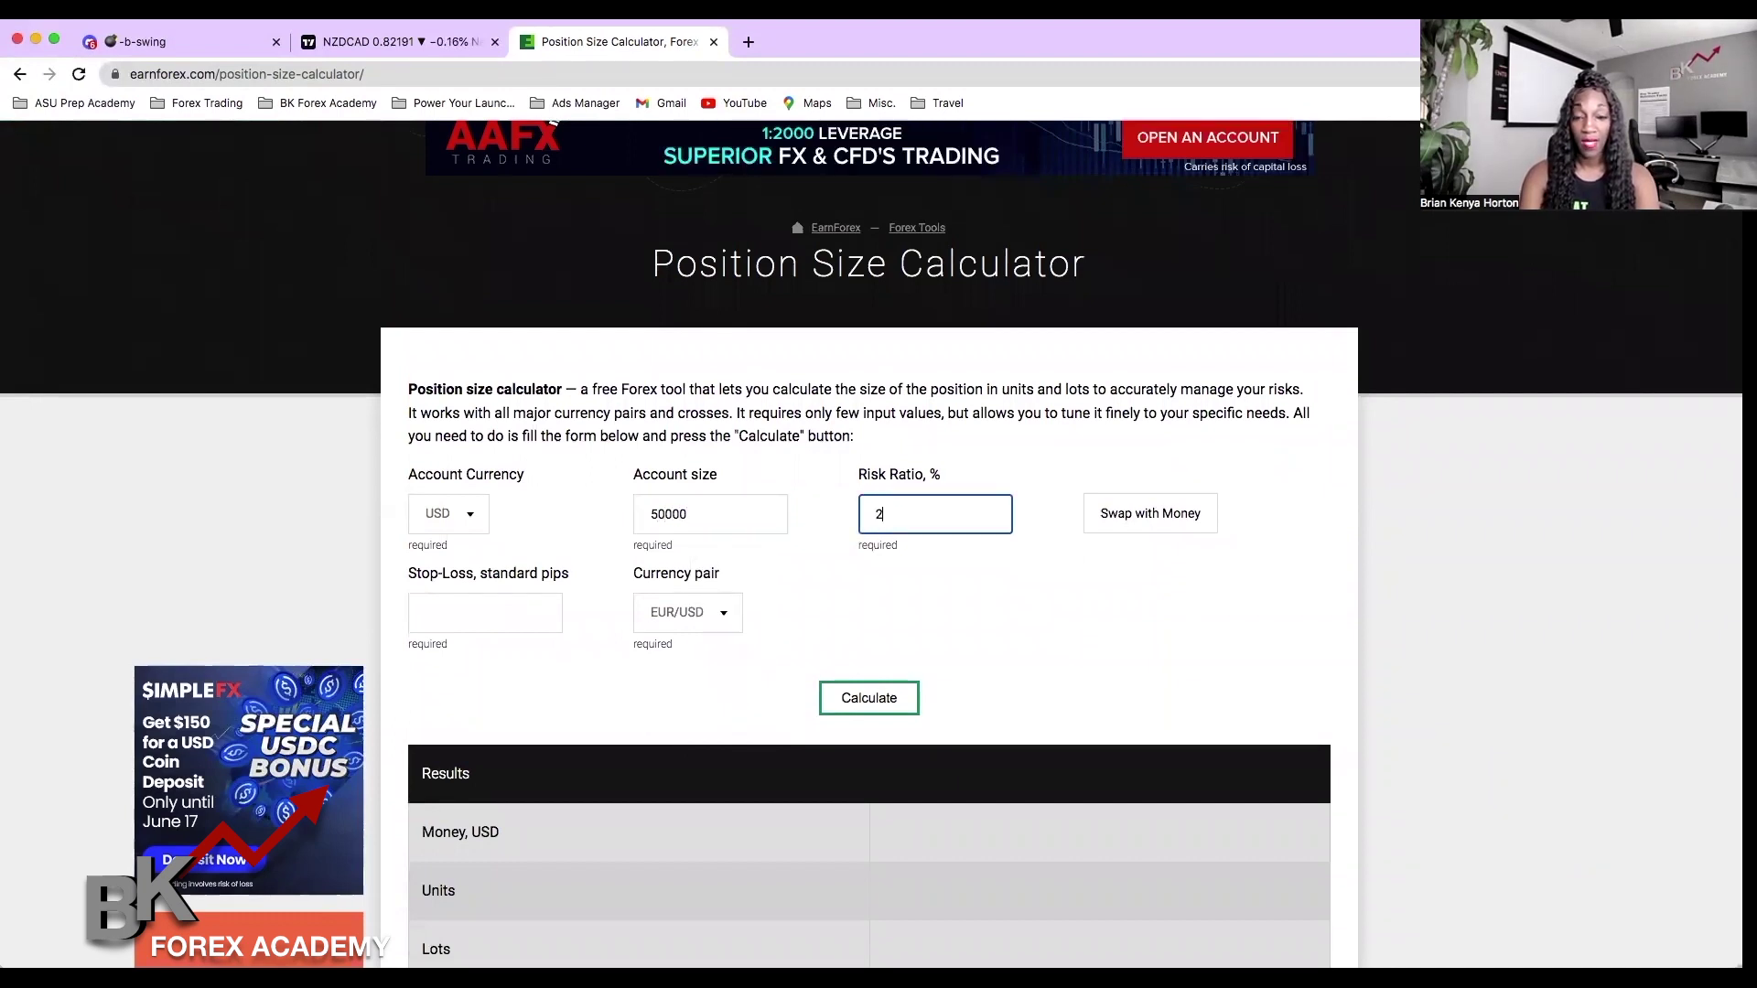
Set the stop-loss to 100 standard pips, calculate the position size for EUR/USD and review the results
{"action": "left_click", "coordinate": [475, 614]}
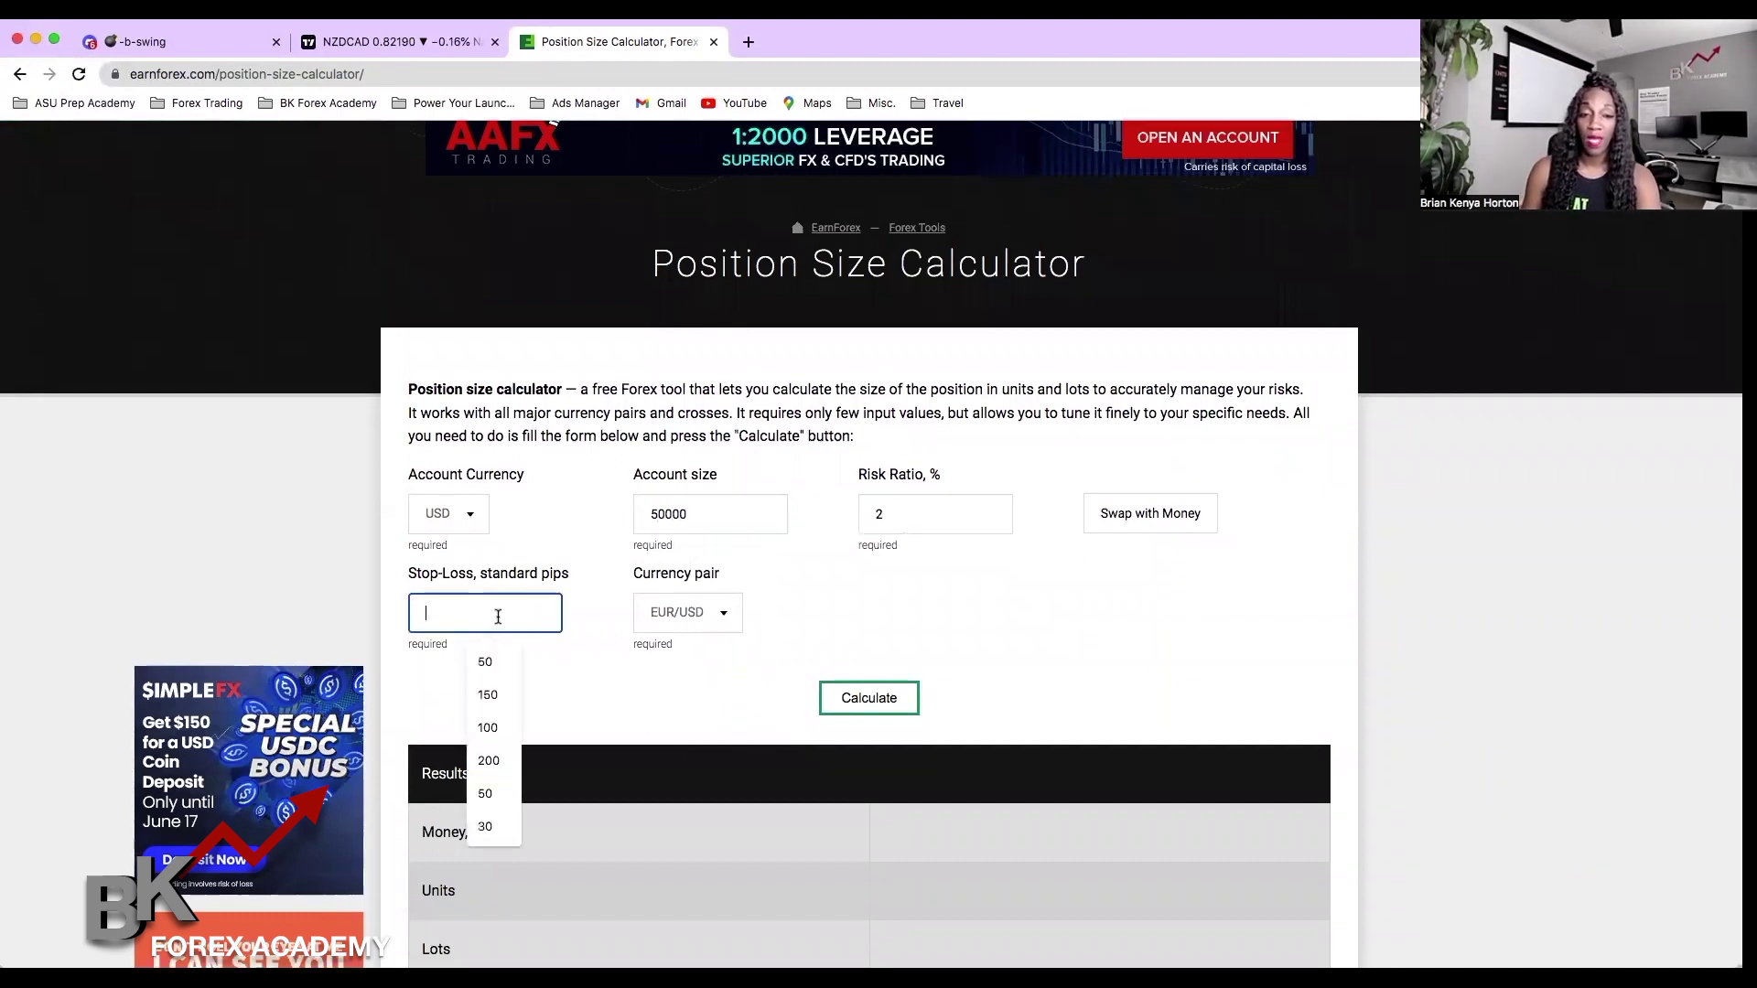
{"action": "type", "text": "100"}
{"action": "left_click", "coordinate": [542, 693]}
{"action": "left_click", "coordinate": [887, 699]}
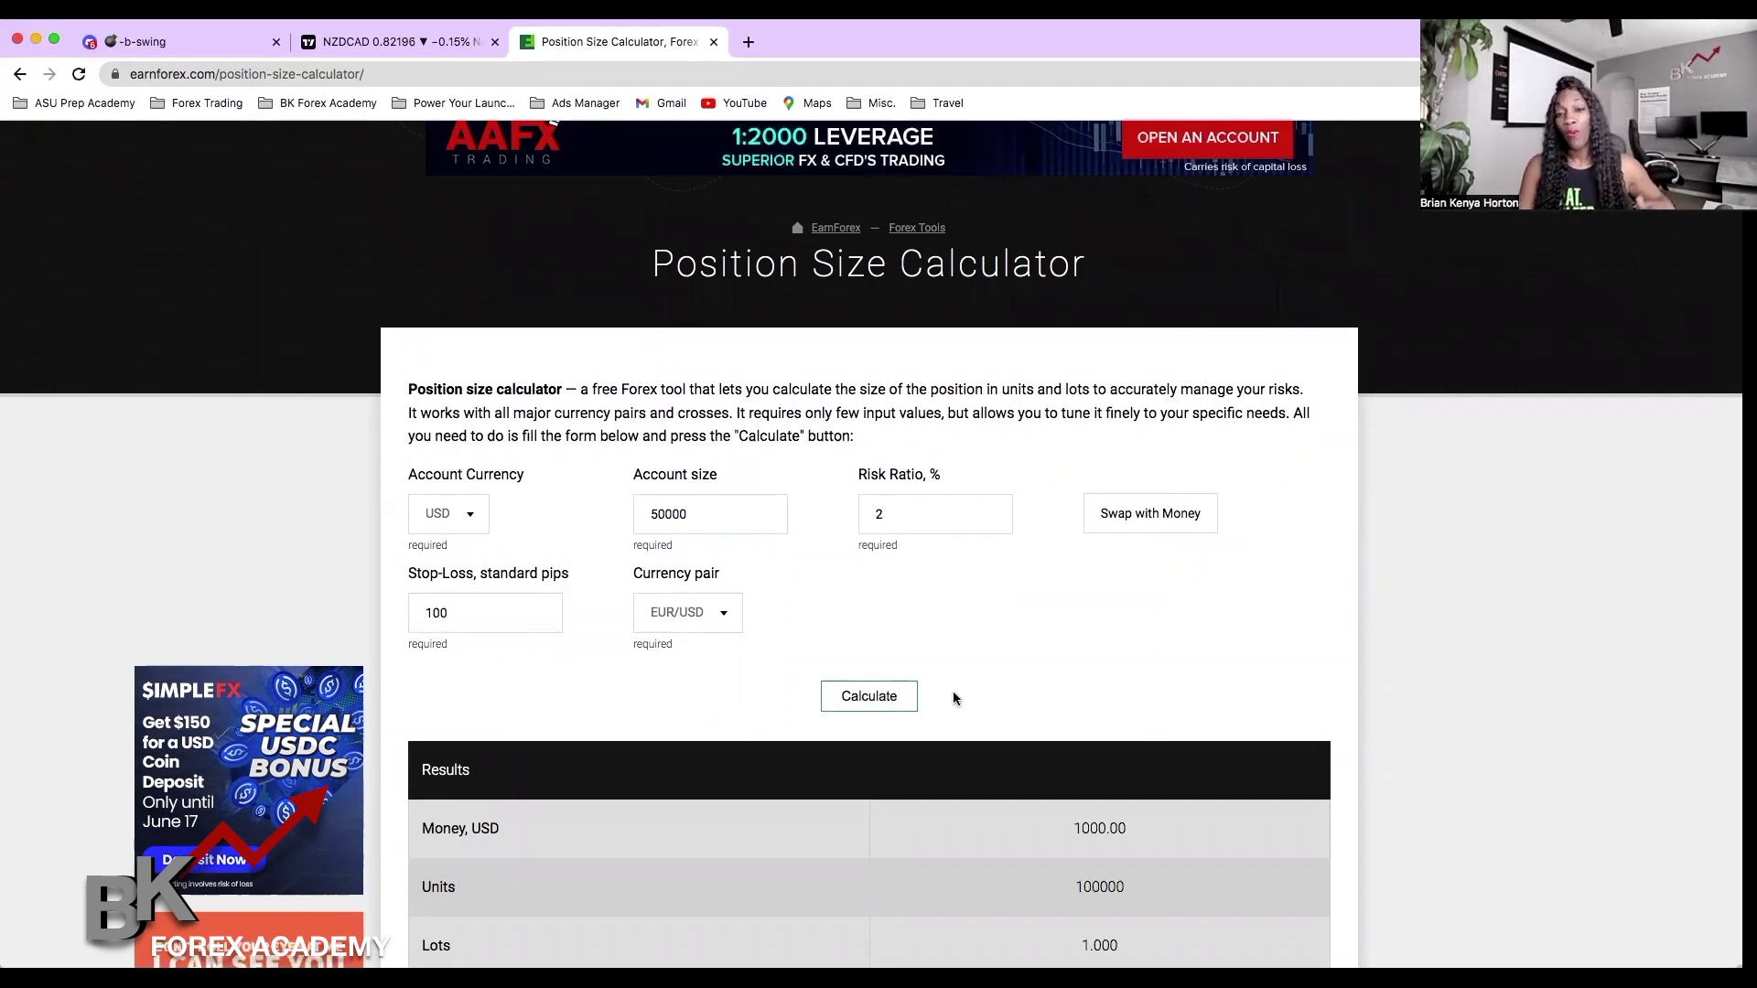
{"action": "scroll", "coordinate": [952, 696], "scroll_direction": "down", "scroll_amount": 3}
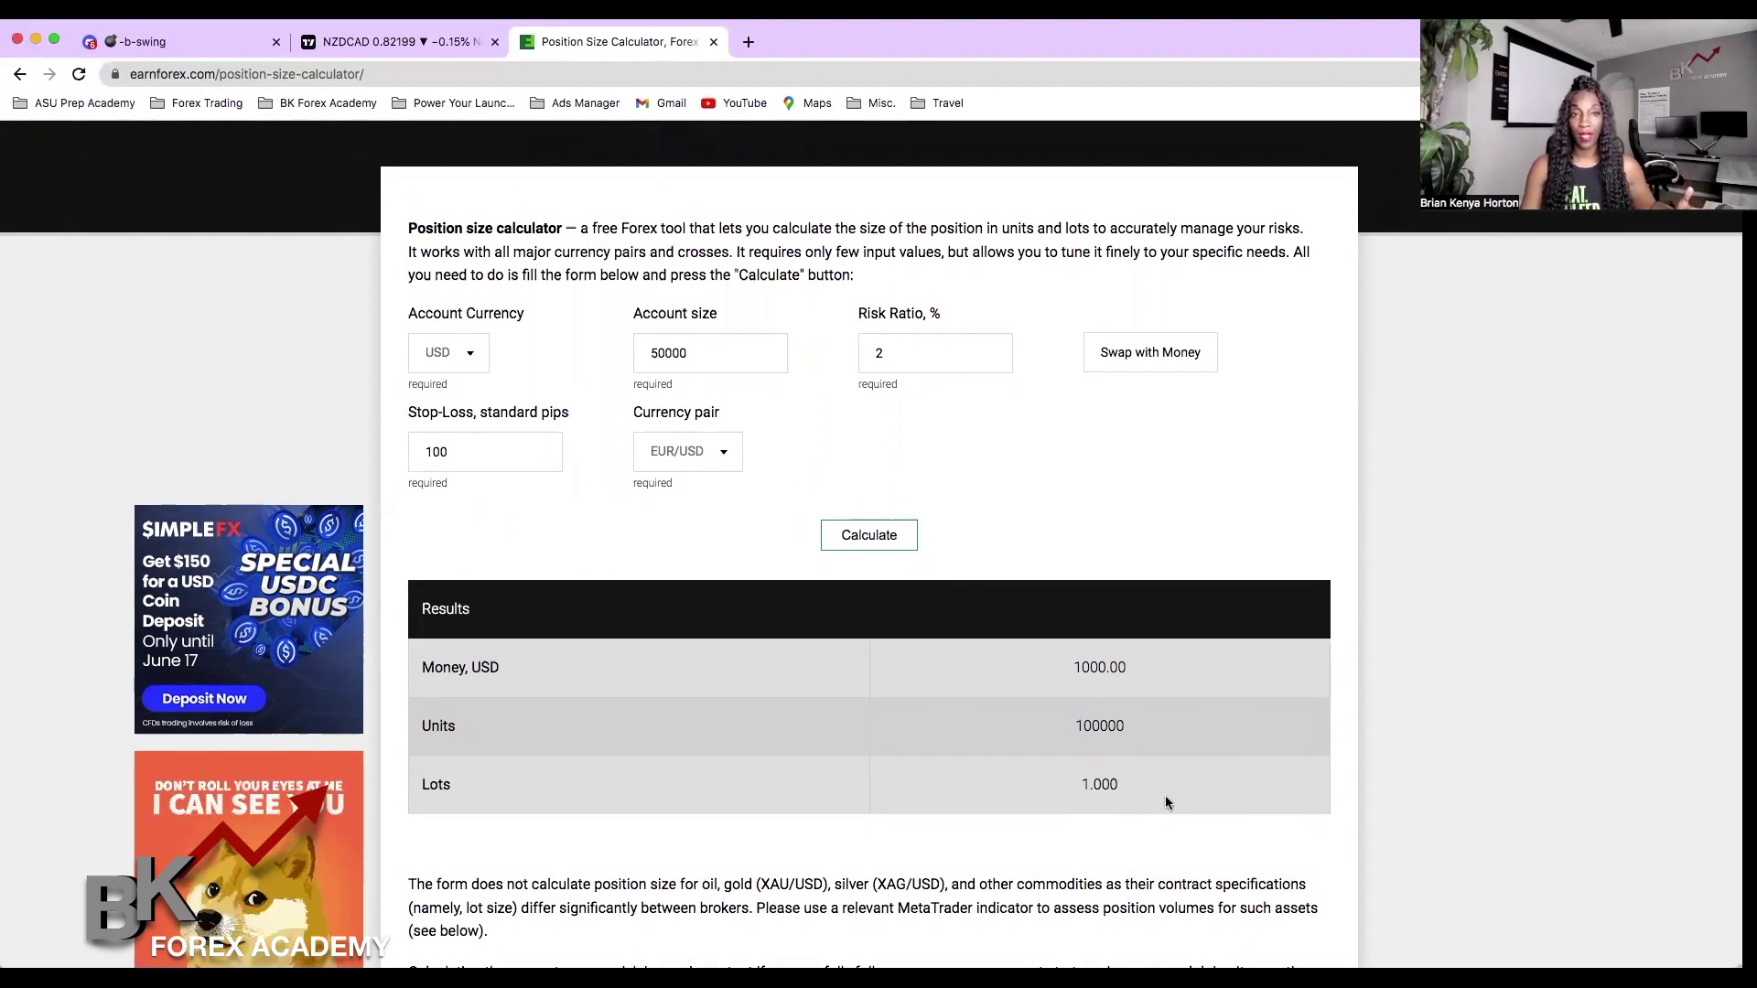
Switch back to the NZDCAD monthly chart in TradingView
{"action": "key", "text": "ctrl+shift+Tab"}
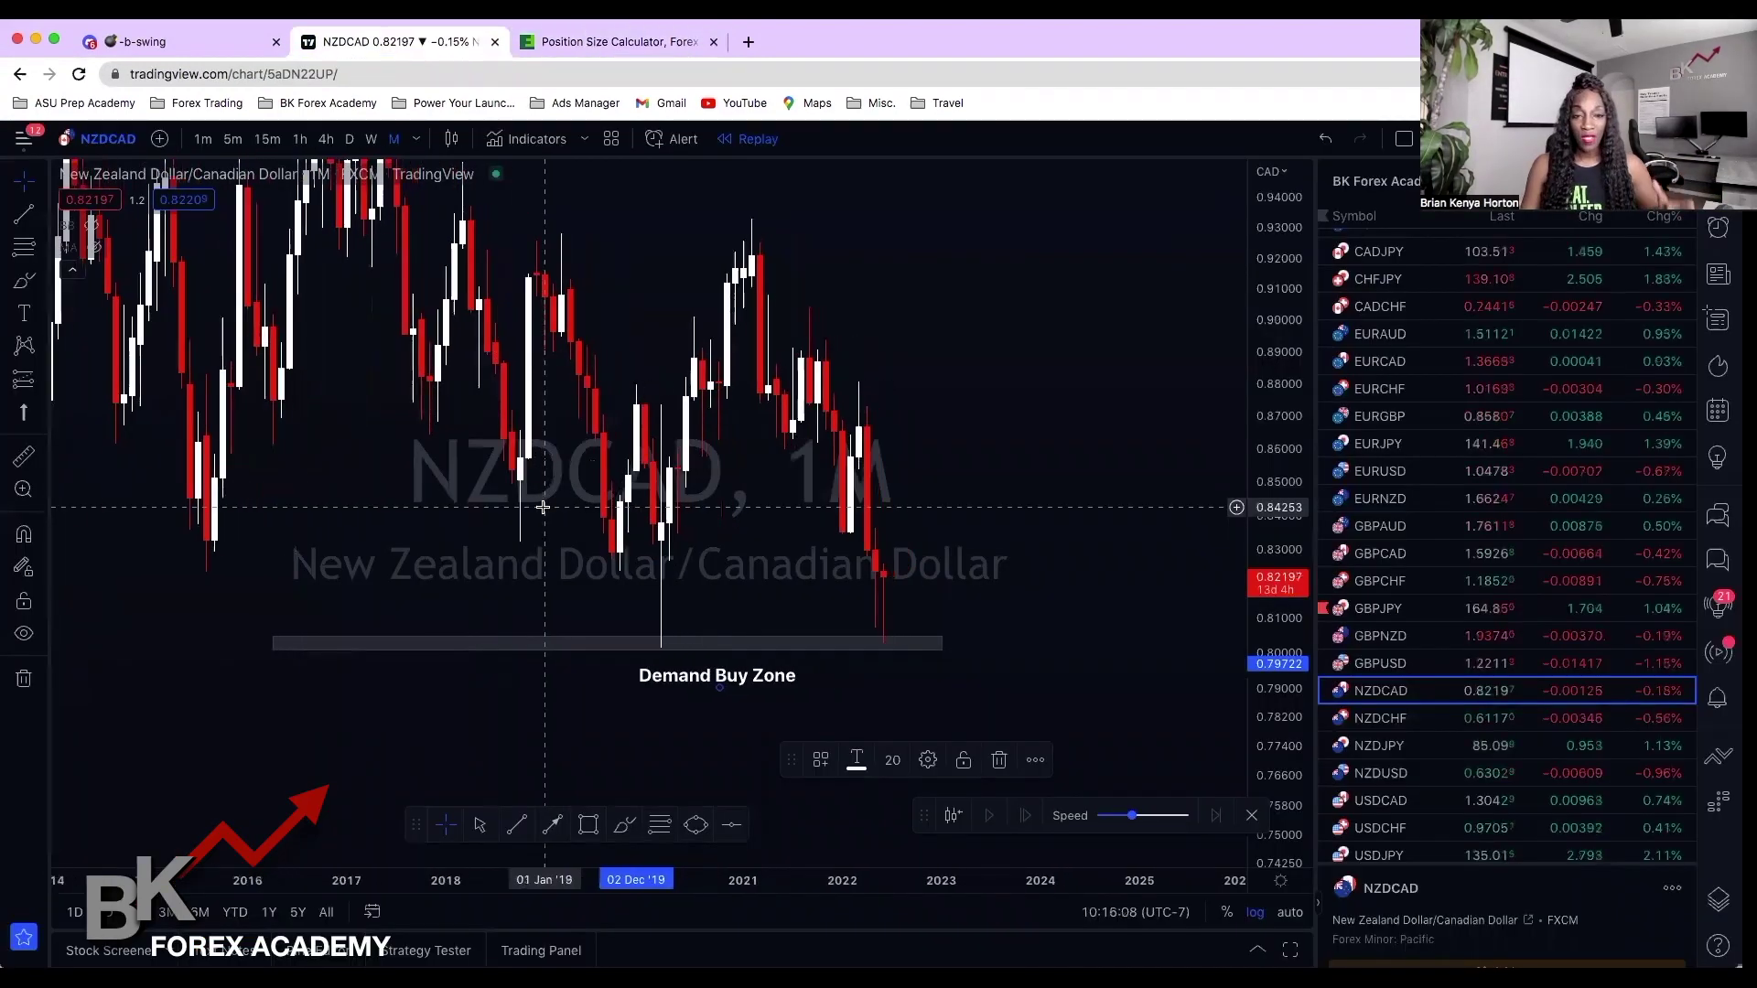